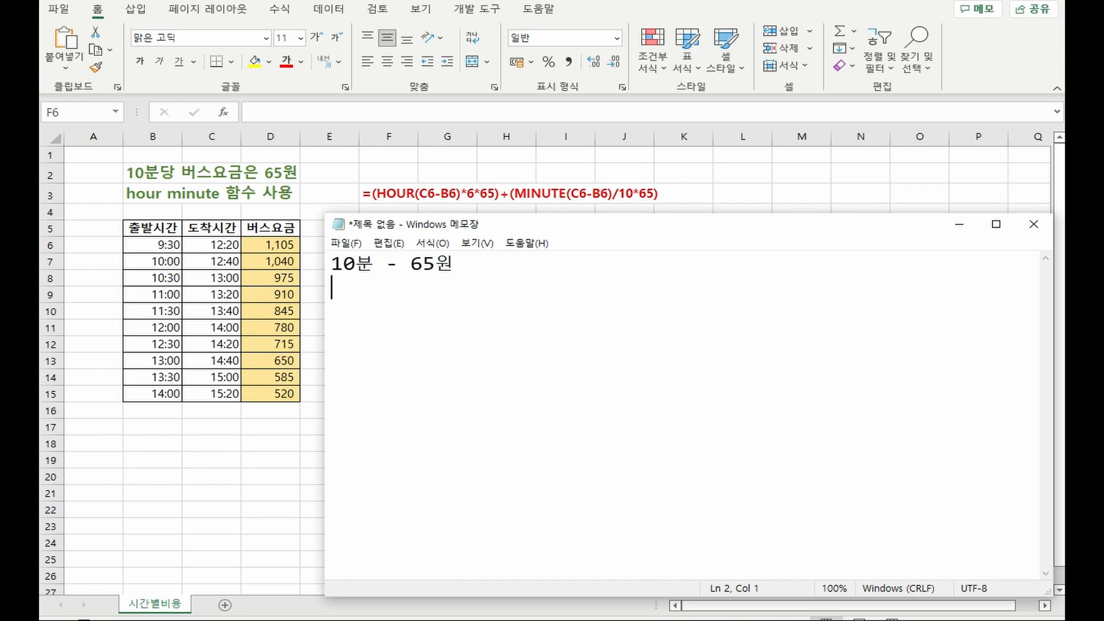
# Add the lines "1시간 - 60" and "60/10 - 6" to the notes below the 10-minute fare.
pyautogui.write('1시간 - 60')
pyautogui.press('Return')
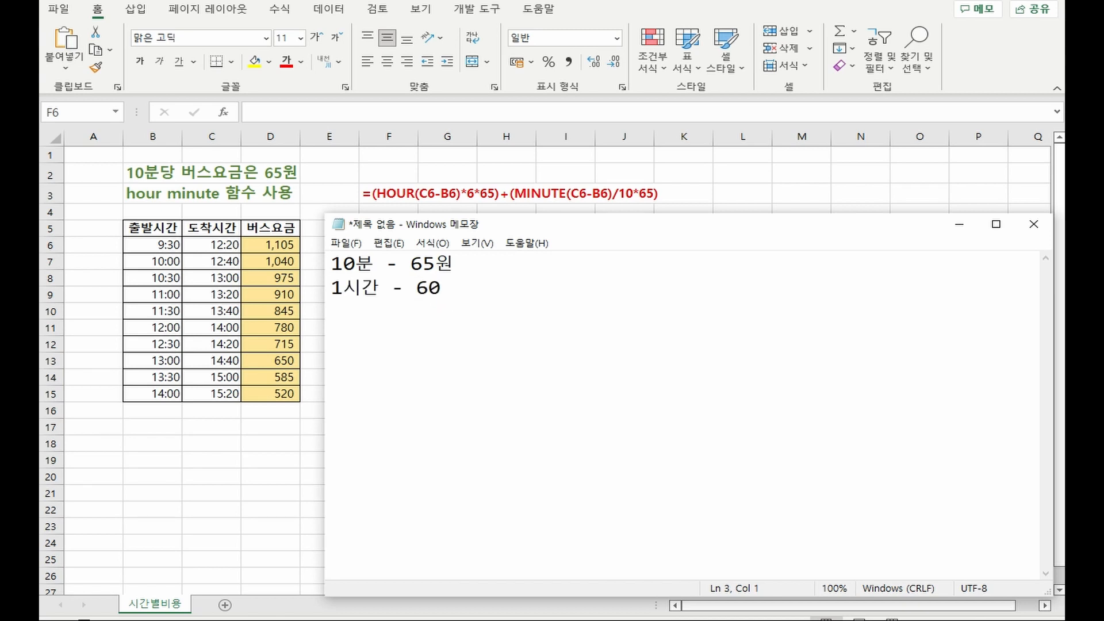
pyautogui.write('60/10 - 6')
pyautogui.press('Return')
pyautogui.press('Return')
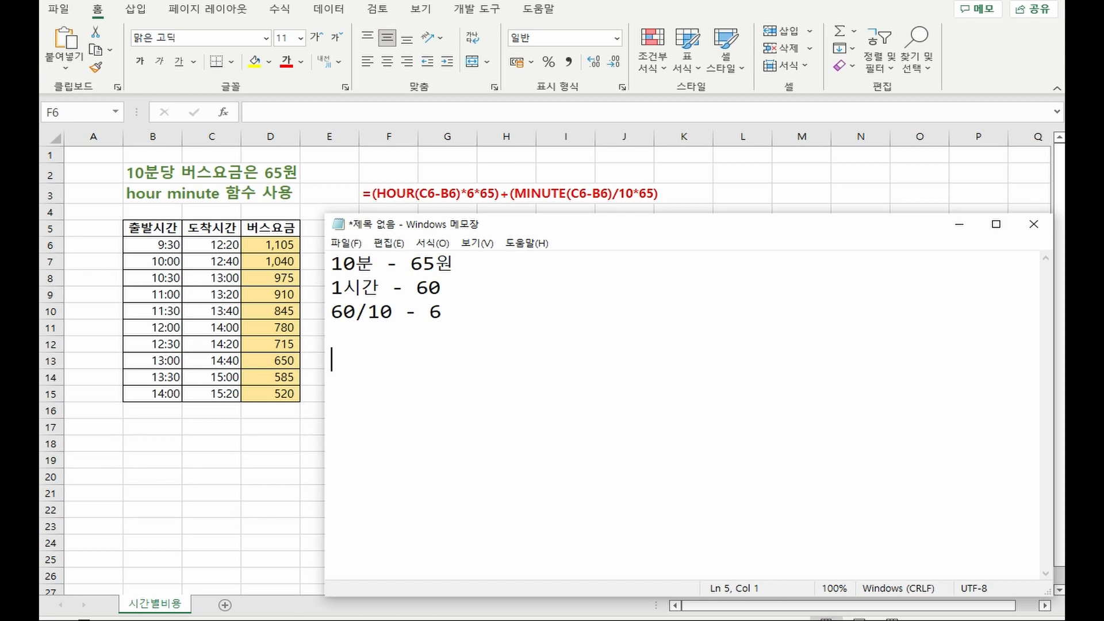
# Write "6*65=390" in the notes for the hourly fare and check 6*65 in Calculator.
pyautogui.write('6*65=')
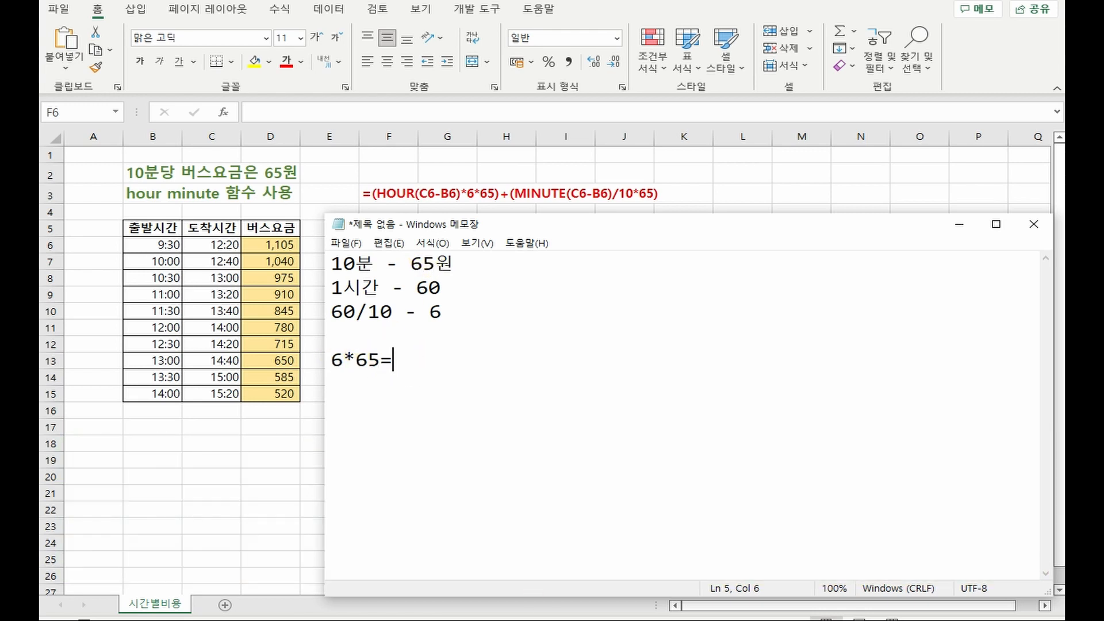
pyautogui.write('390')
pyautogui.press('XF86Calculator')
pyautogui.write('6')
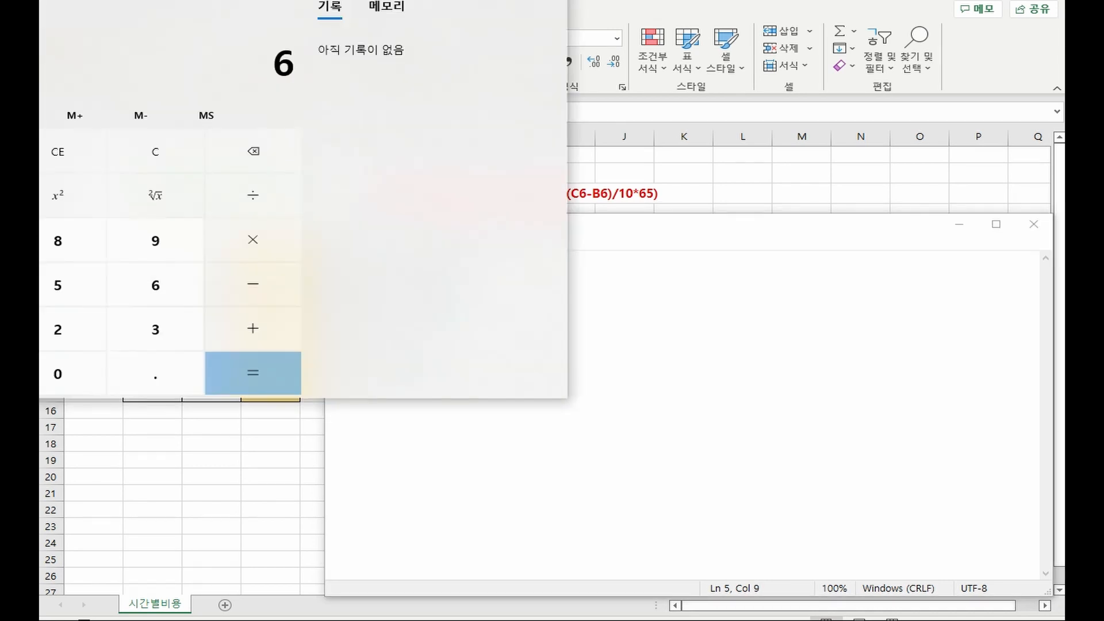
pyautogui.write('*65=')
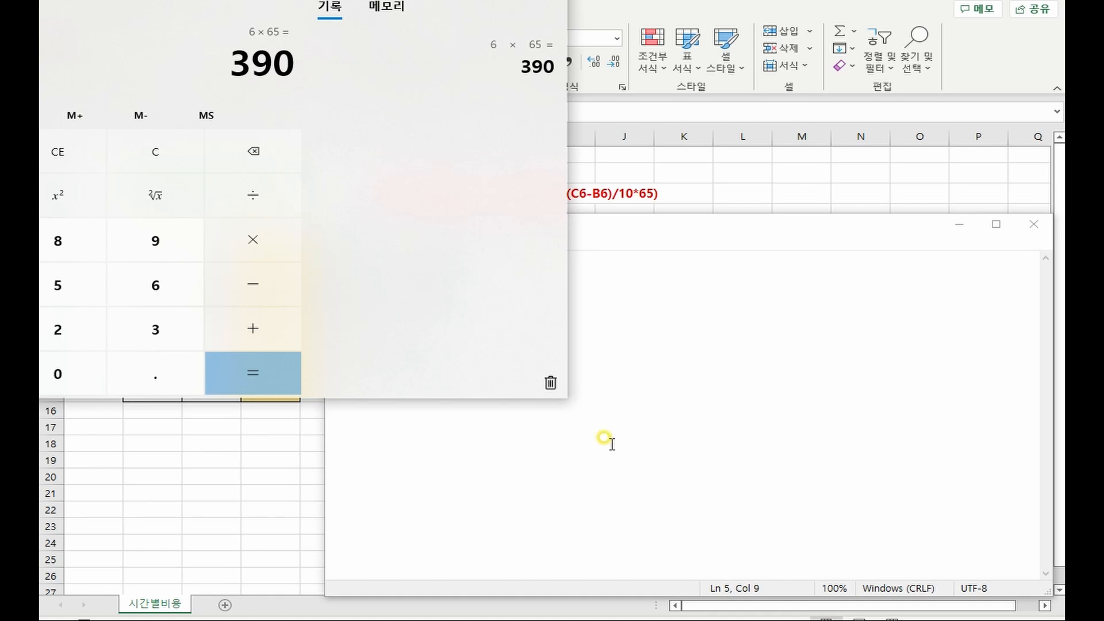
pyautogui.click(553, 2)
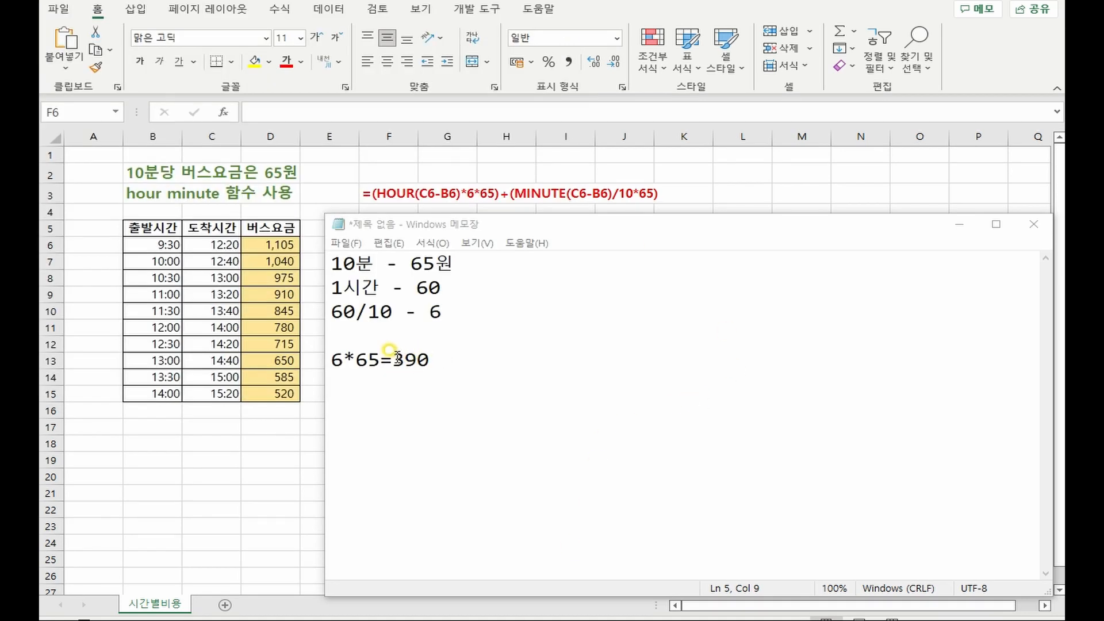
pyautogui.moveTo(394, 358); pyautogui.dragTo(429, 358)
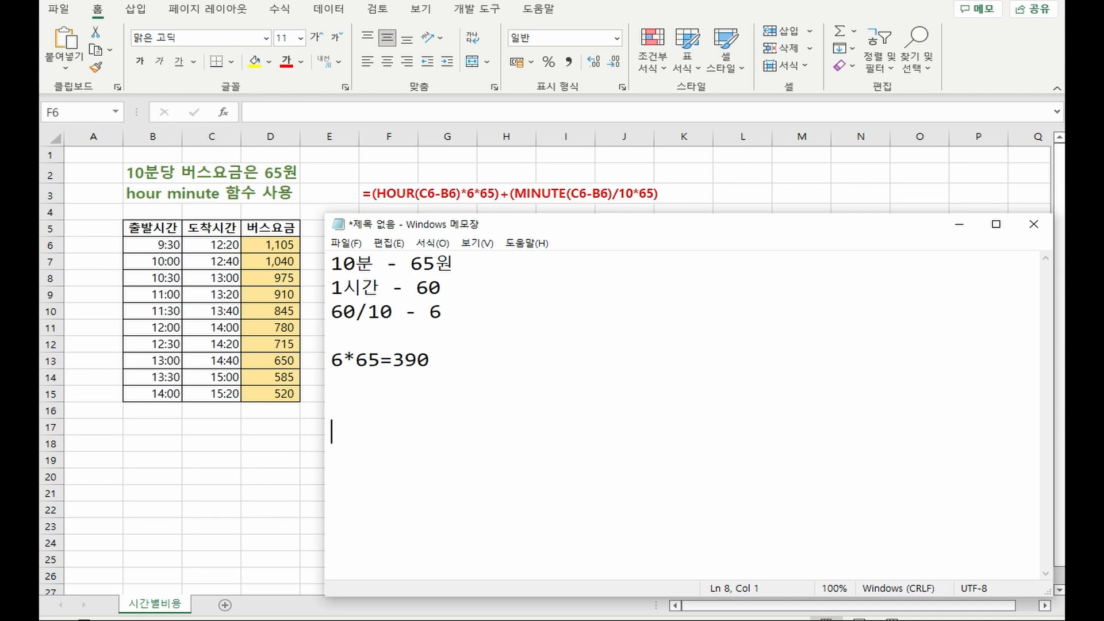
# Note the 10-minute units in 55 minutes as "55분/10 = 5.5", leaving out the multiplication by 65.
pyautogui.write('55분/10')
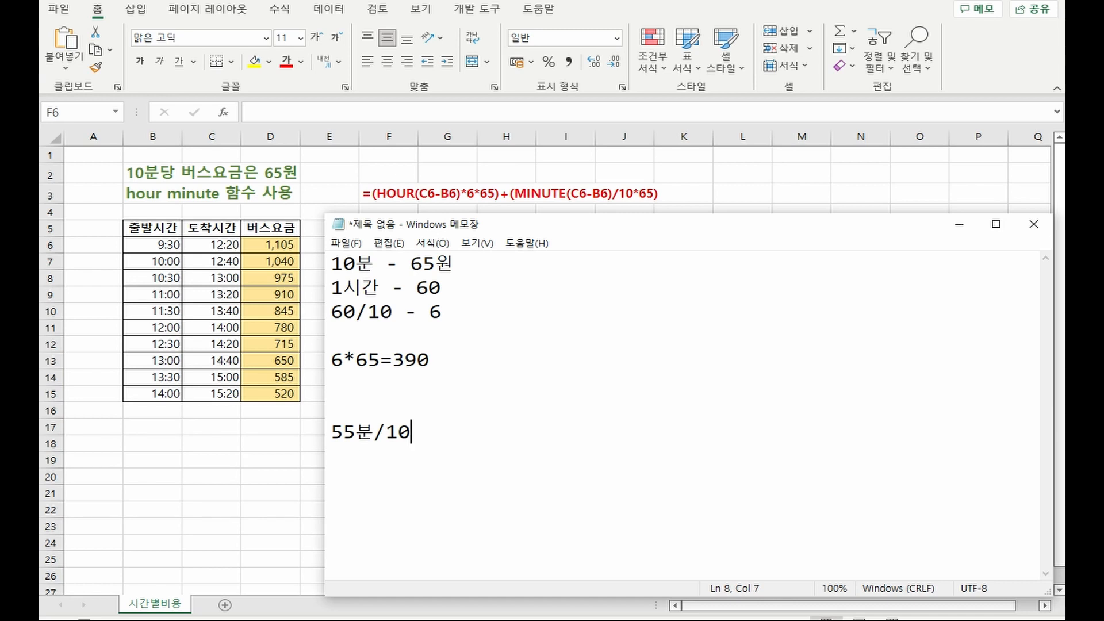
pyautogui.write('*65')
pyautogui.press('BackSpace')
pyautogui.press('BackSpace')
pyautogui.press('BackSpace')
pyautogui.write('= 5.5')
pyautogui.press('Return')
# Work out 5.5*65 in Calculator and record "5.5*65 = 357.5" on the next line of the notes.
pyautogui.write('5.5*')
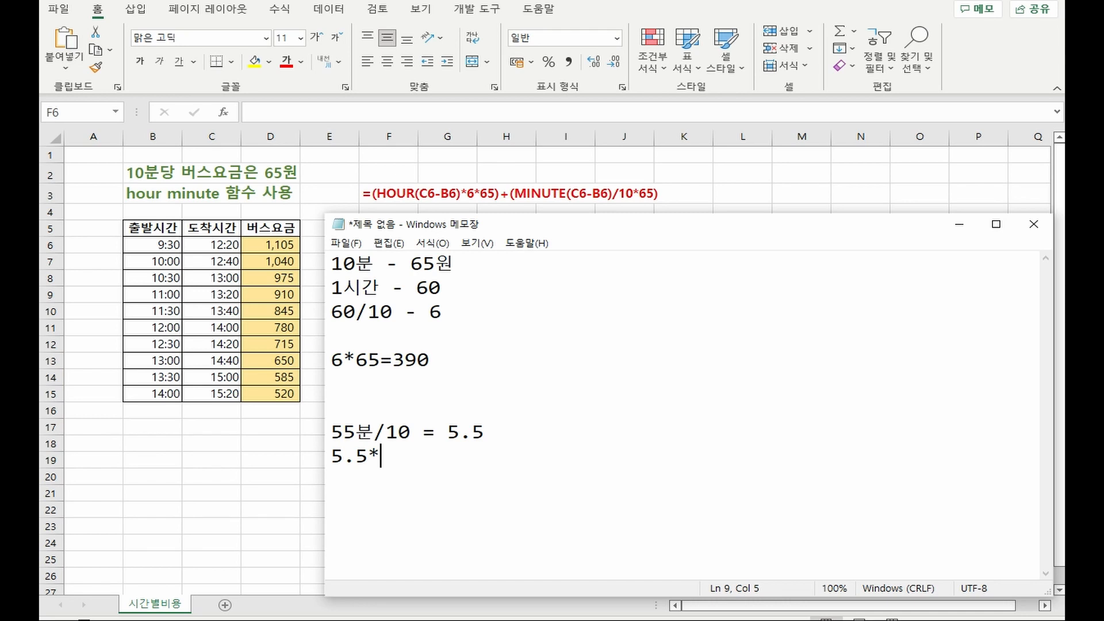
pyautogui.write('65 = ')
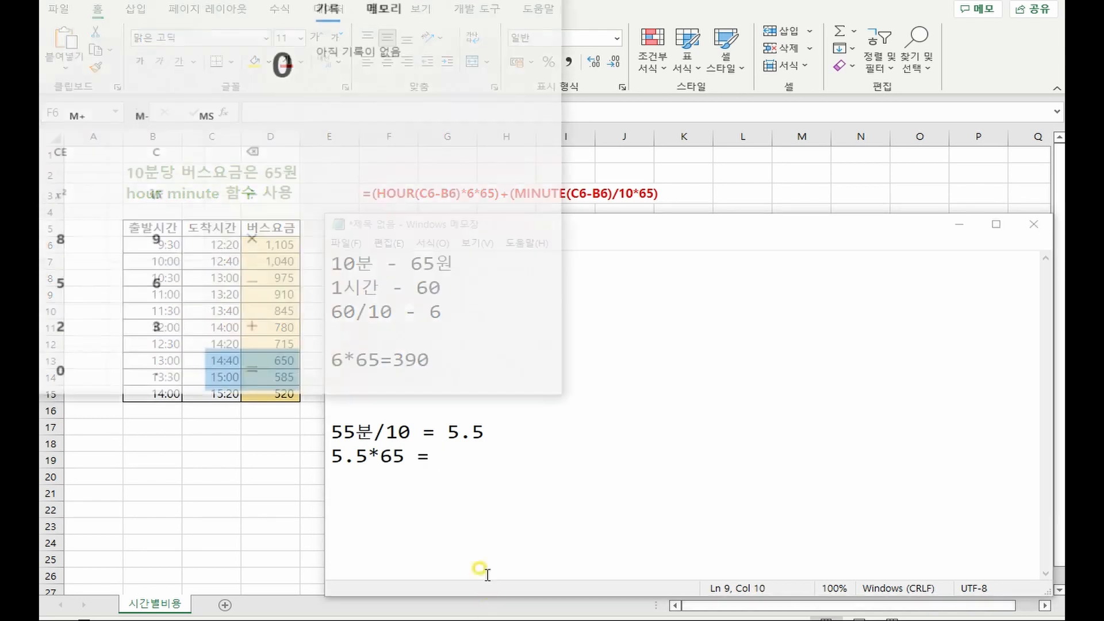
pyautogui.write('5.5')
pyautogui.write('*65')
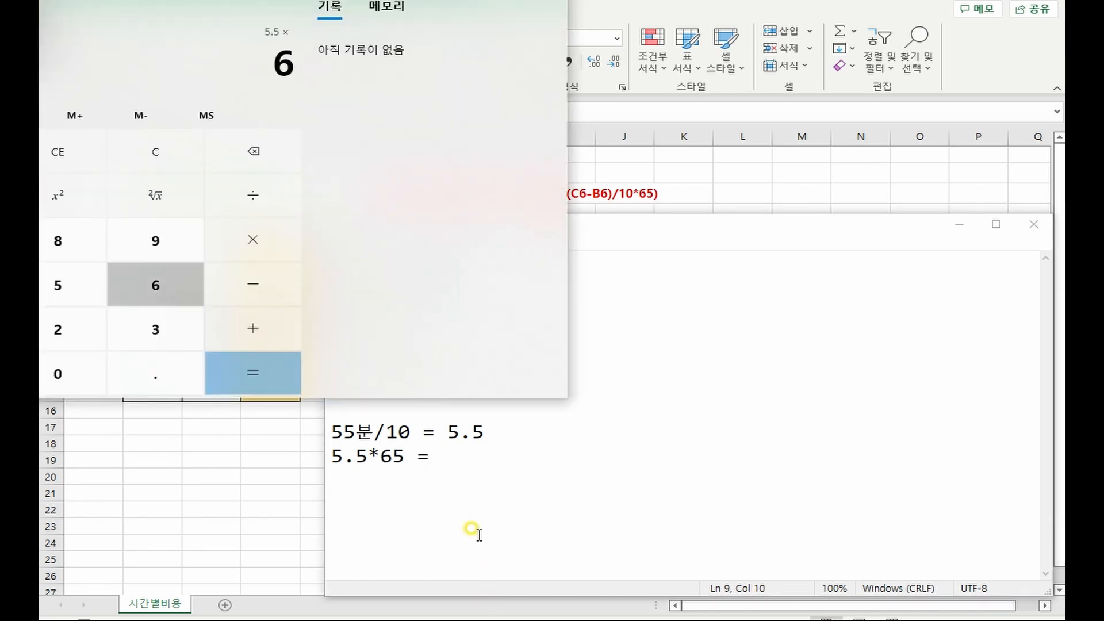
pyautogui.press('Return')
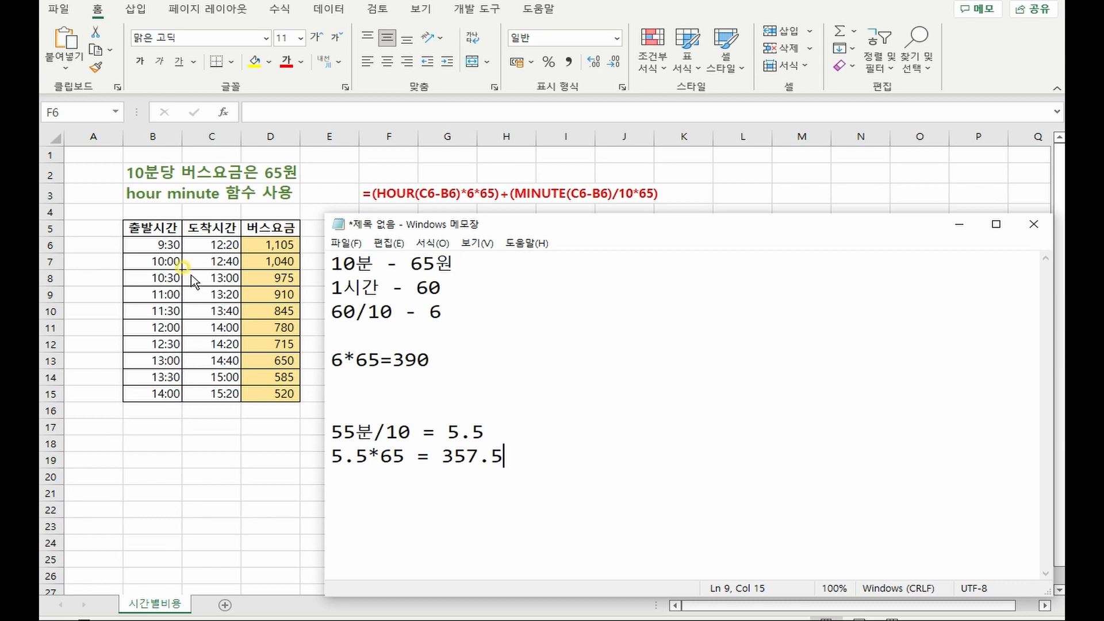
# Empty the bus fare cells D6:D15 in the Excel worksheet.
pyautogui.hotkey('ctrl', 'z')
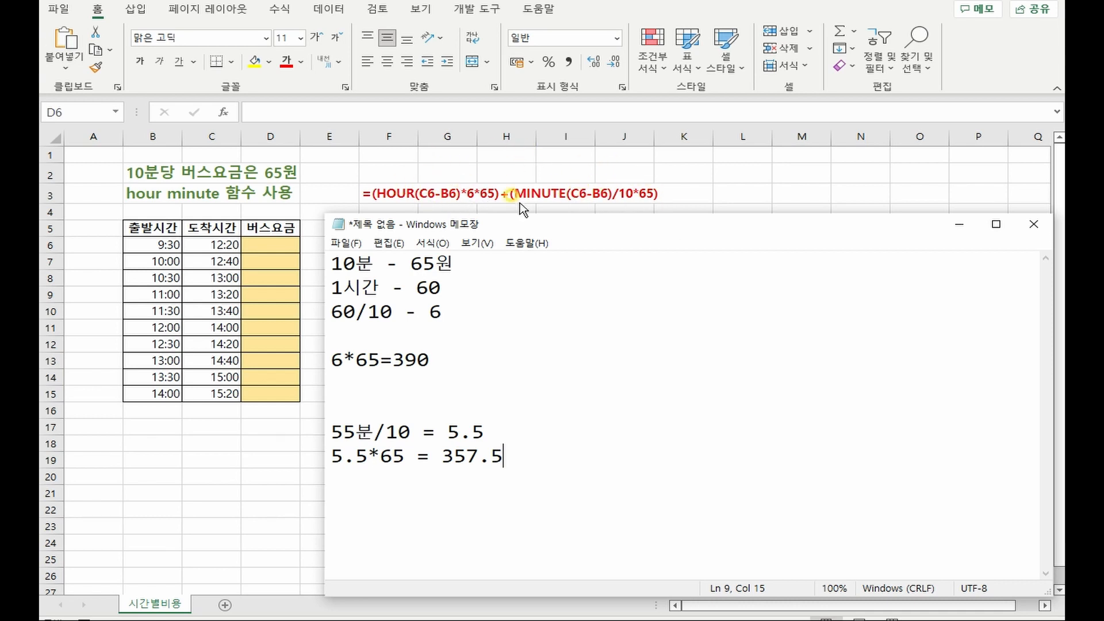
# In Notepad, start the formula outline below the calculations with "=(hour(도착시간-출발시간)*6*65".
pyautogui.press('Return')
pyautogui.press('Return')
pyautogui.write('=(hour')
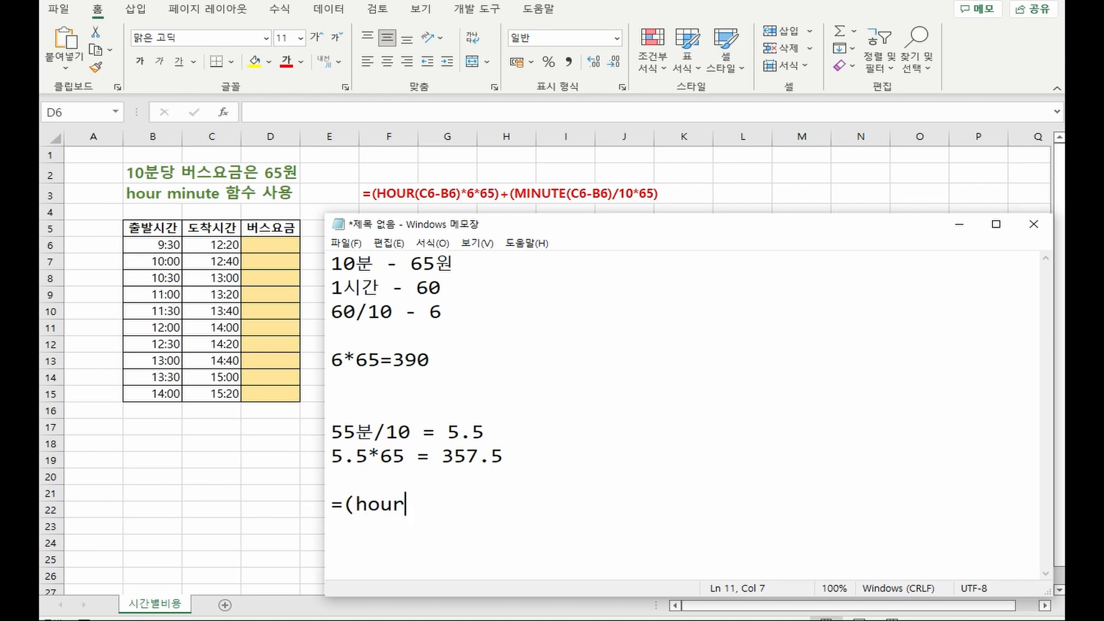
pyautogui.write('(도착시간-출발시간)')
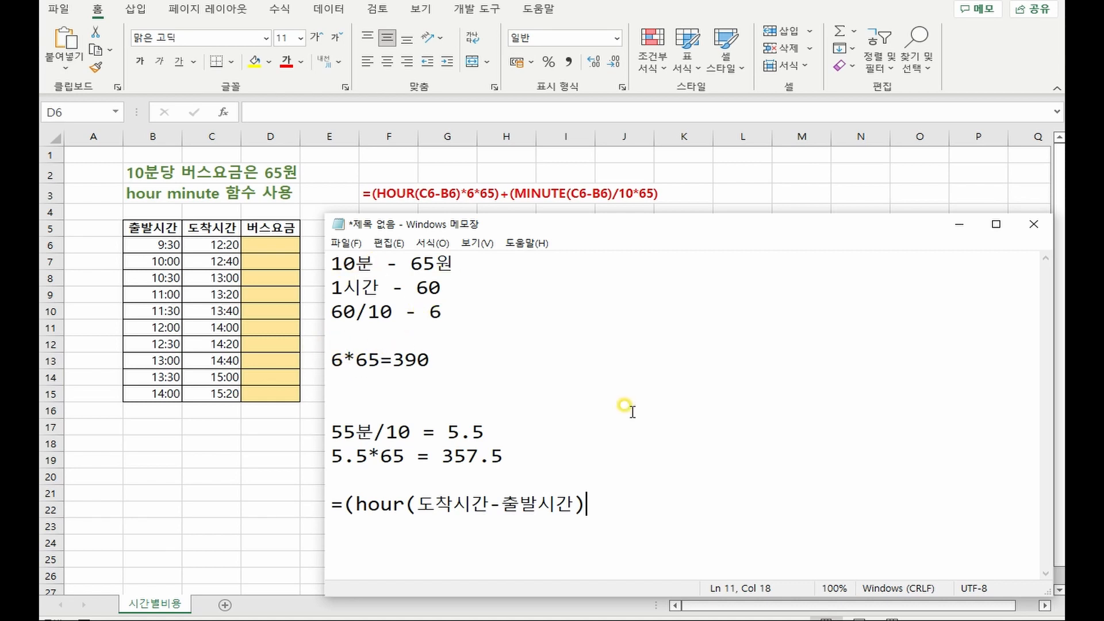
pyautogui.write('*6*65')
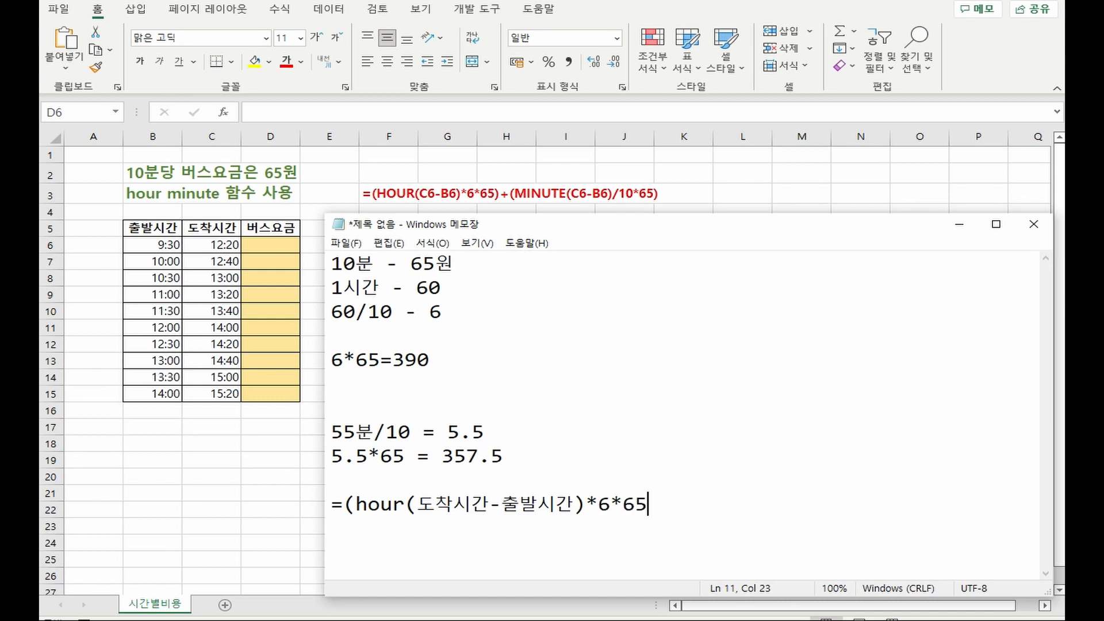
# Complete the outlined formula with ")+(minute(도착시간-출발시간)/10*65)" and highlight the plus sign joining its two parts.
pyautogui.write(')+(minute')
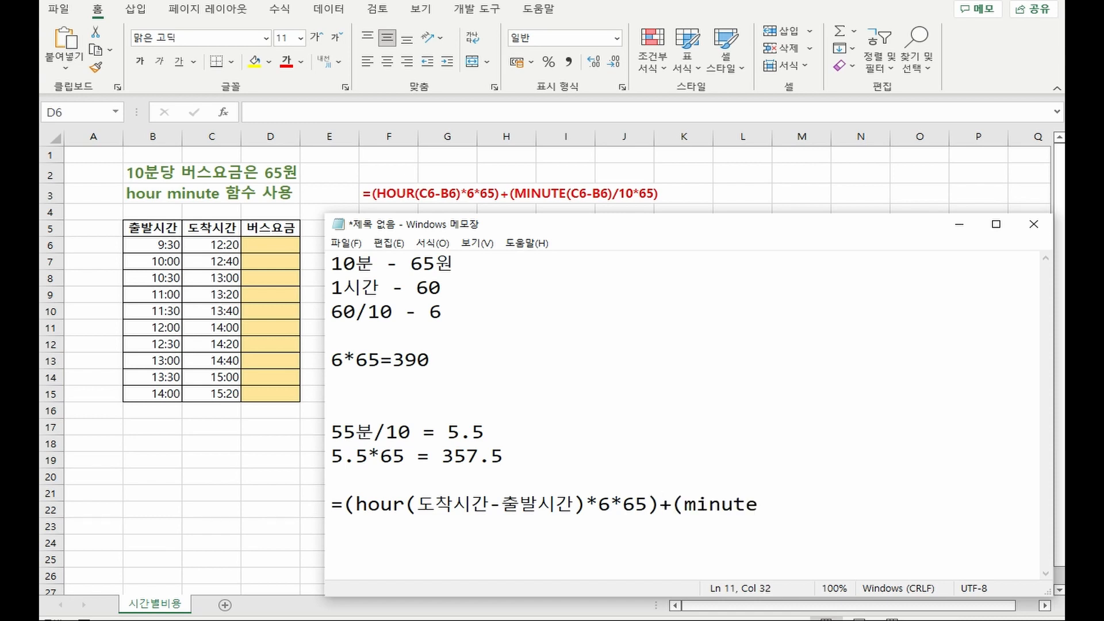
pyautogui.write('(')
pyautogui.write('도착시간-출발시간')
pyautogui.write(')')
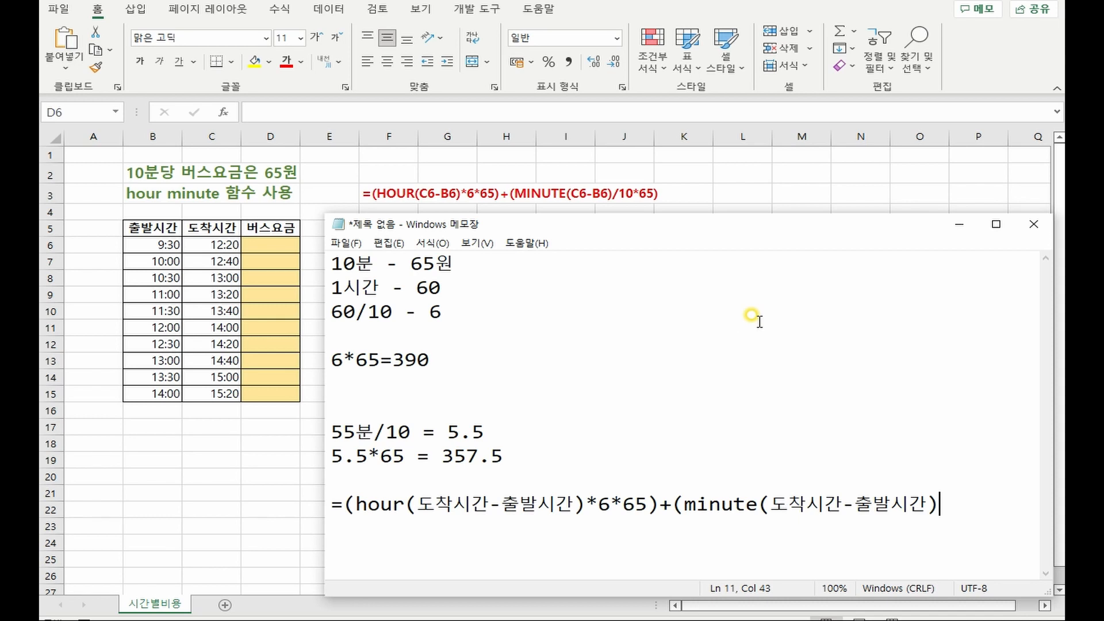
pyautogui.write('/10*65')
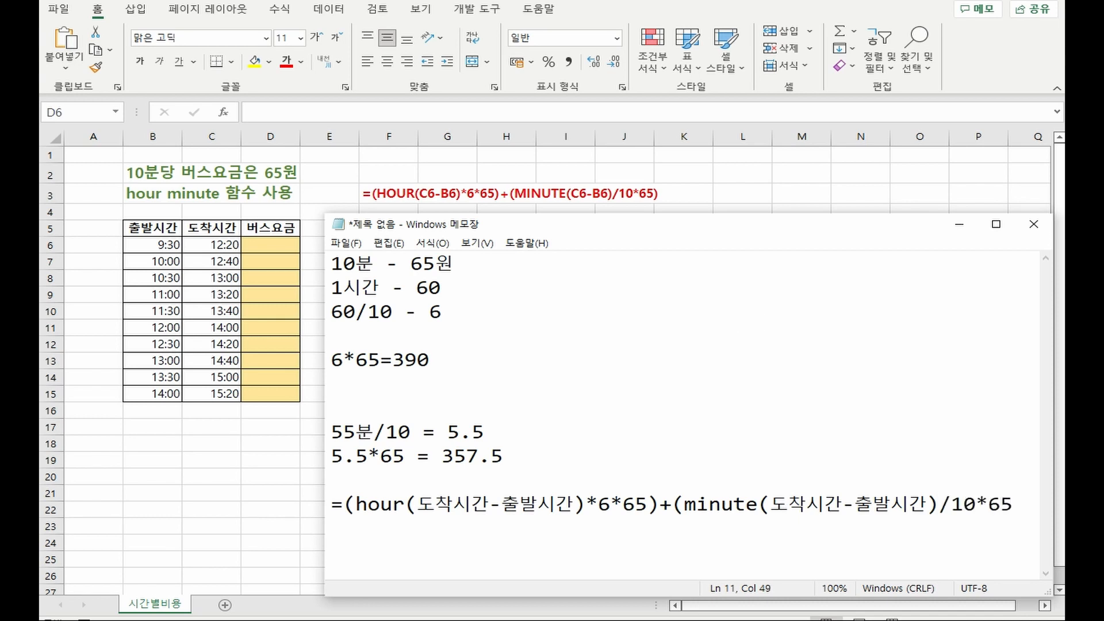
pyautogui.write(')')
pyautogui.moveTo(659, 506); pyautogui.dragTo(671, 506)
# Switch to Excel and begin the fare formula in D6 with the hourly part =(HOUR(C6-B6)*6*65.
pyautogui.click(271, 245)
pyautogui.write('=')
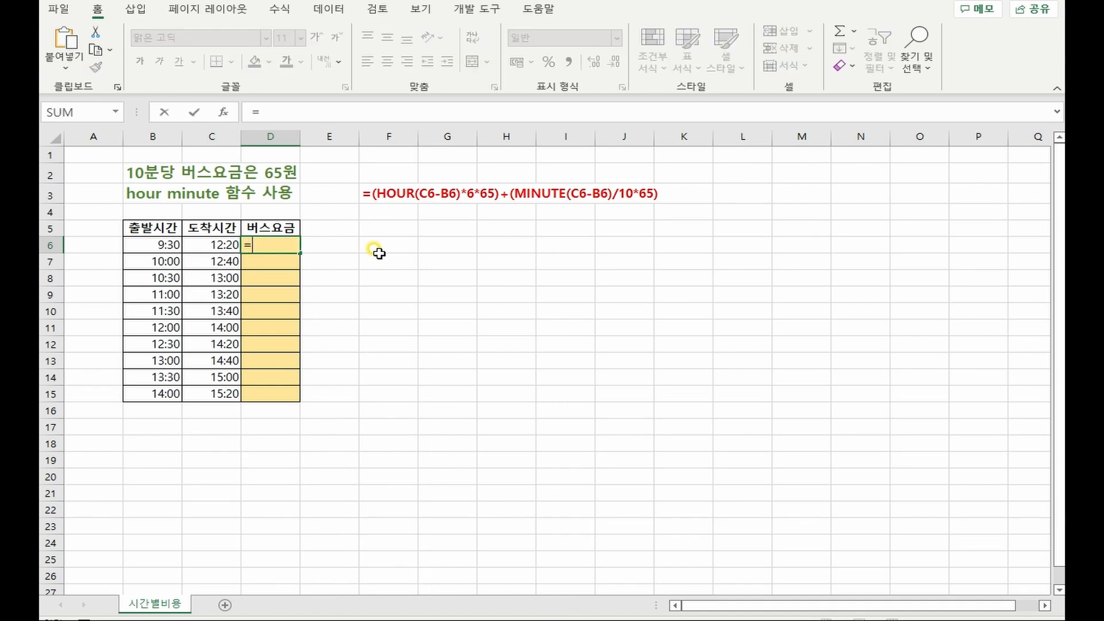
pyautogui.write('(HOUR(')
pyautogui.click(219, 245)
pyautogui.write('-')
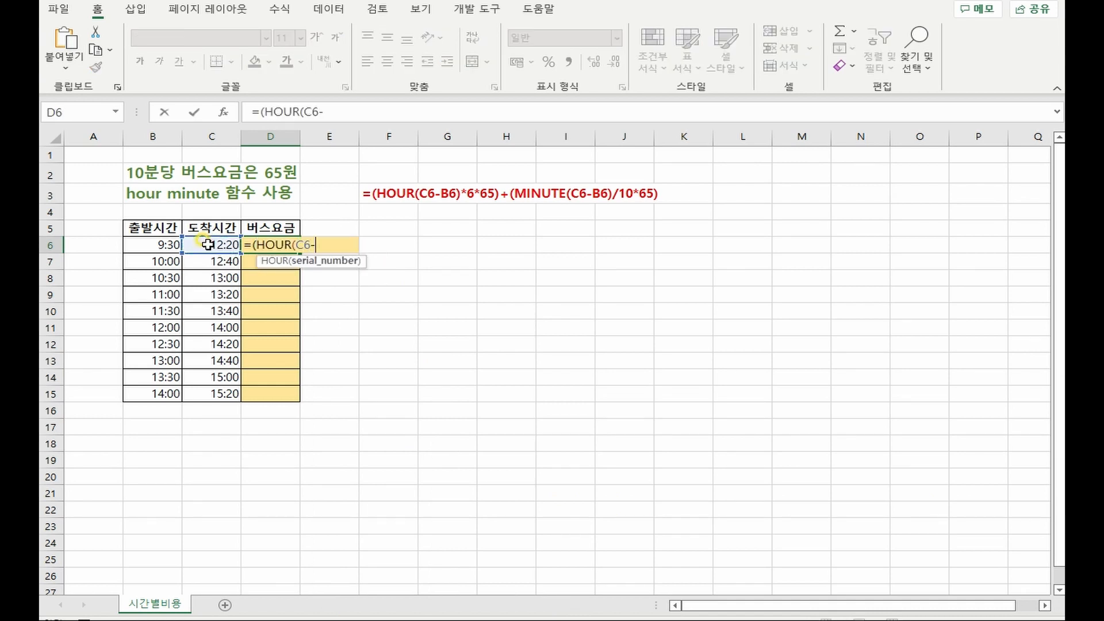
pyautogui.click(159, 247)
pyautogui.write(')')
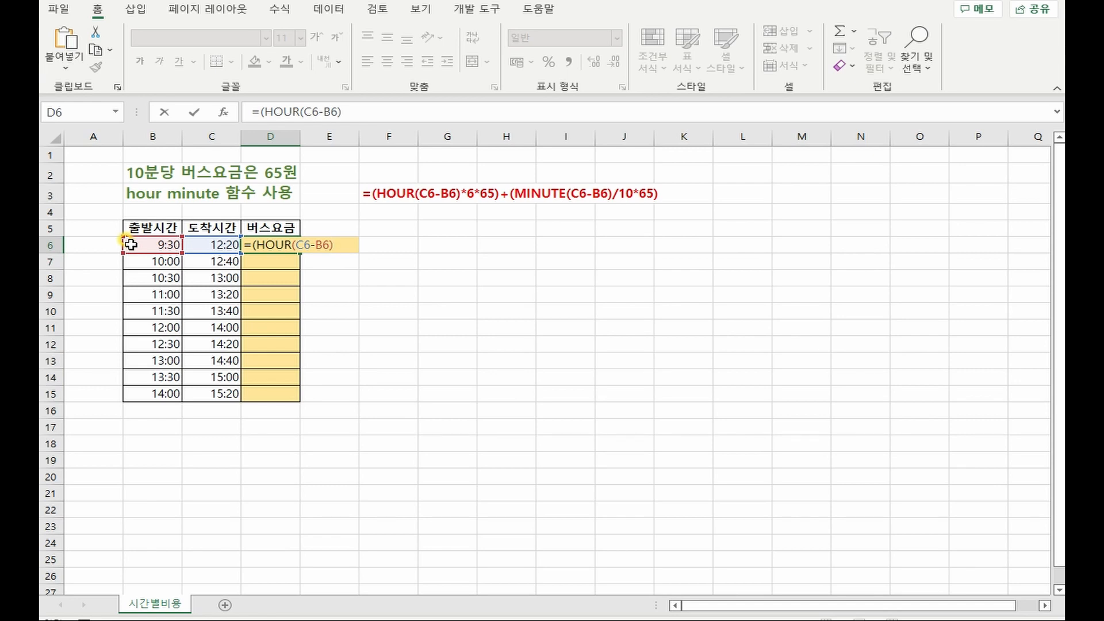
pyautogui.write('*6*65')
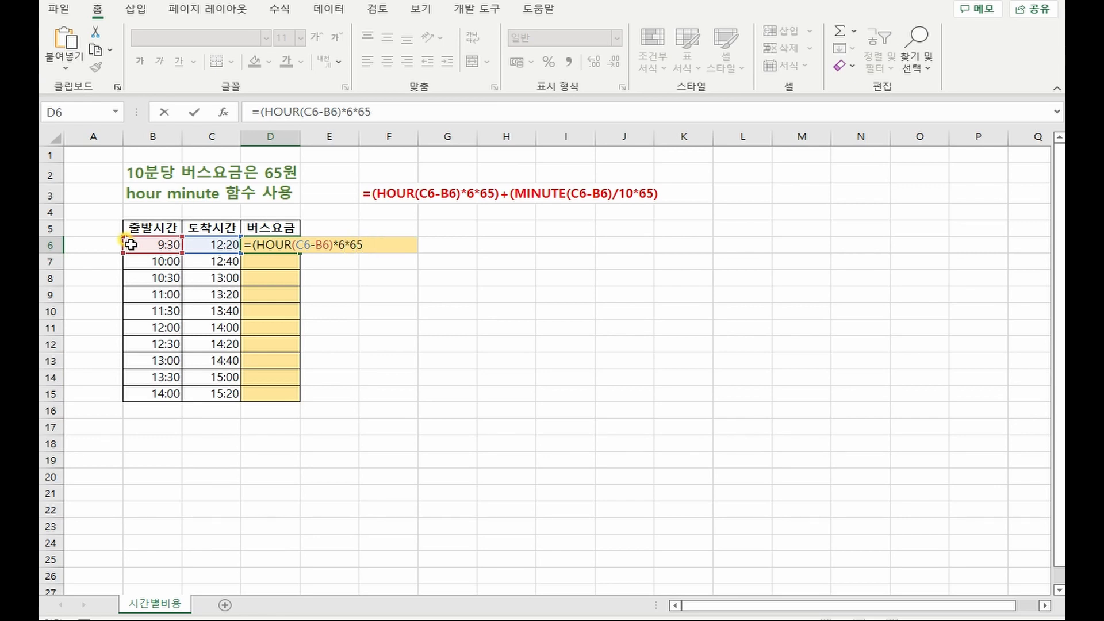
# Complete the D6 formula with the minute part )+(MINUTE(C6-B6)/10*65) and enter it.
pyautogui.write(')+(MINUTE(')
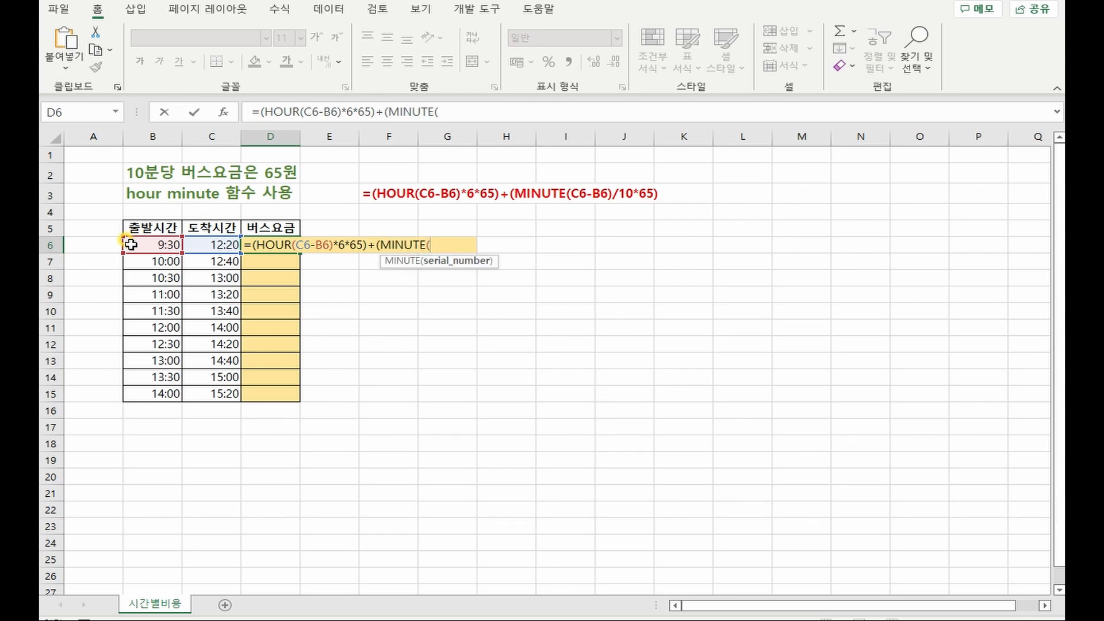
pyautogui.click(214, 244)
pyautogui.write('-')
pyautogui.click(165, 241)
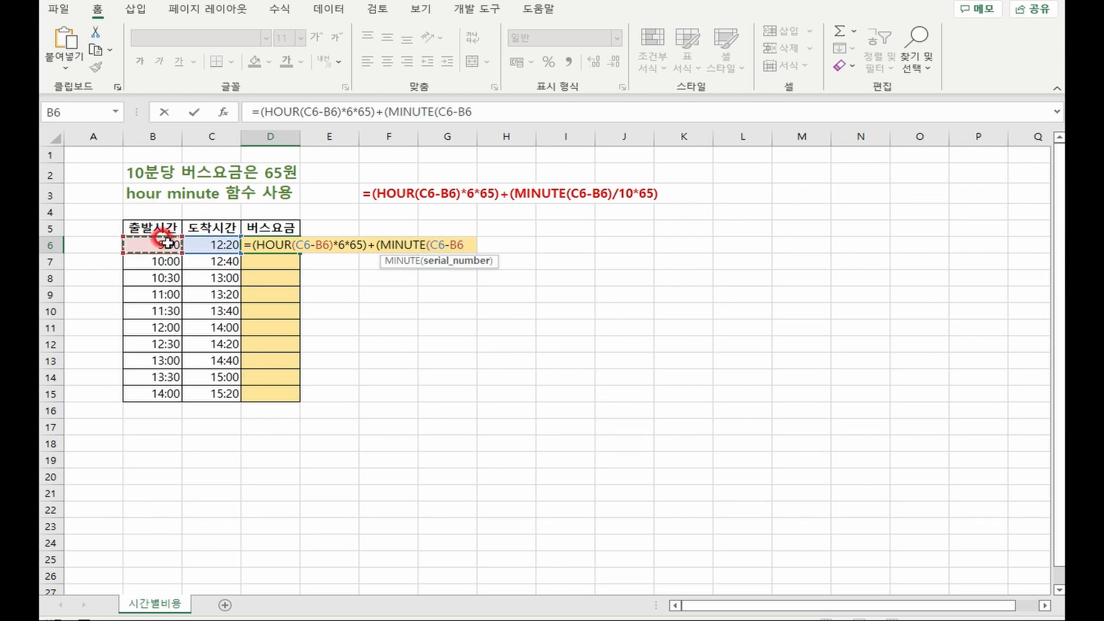
pyautogui.write(')')
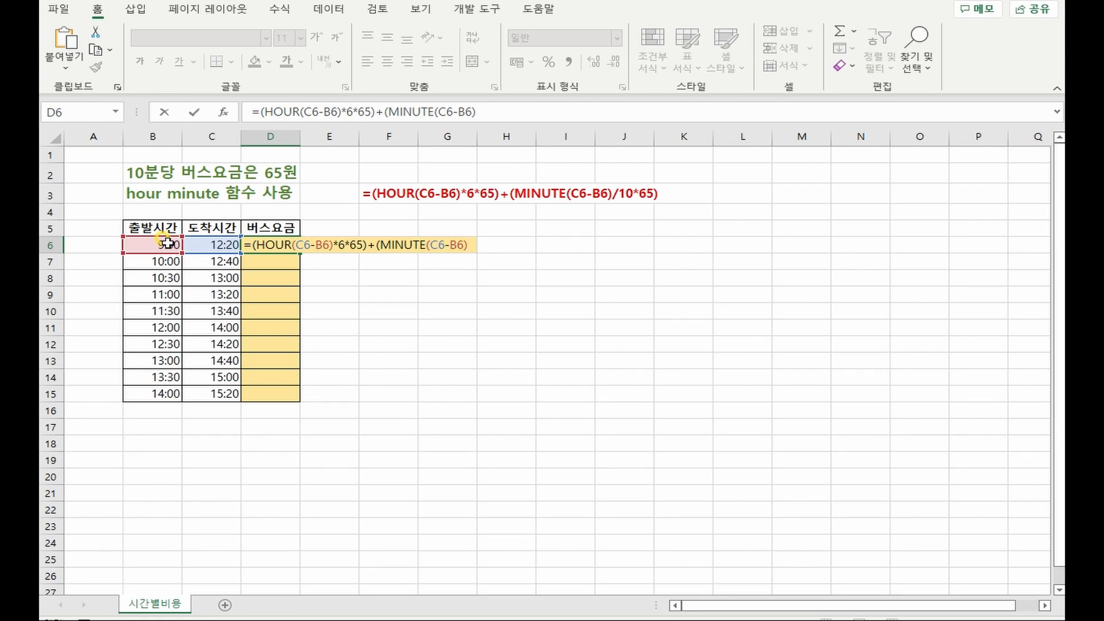
pyautogui.write('/10')
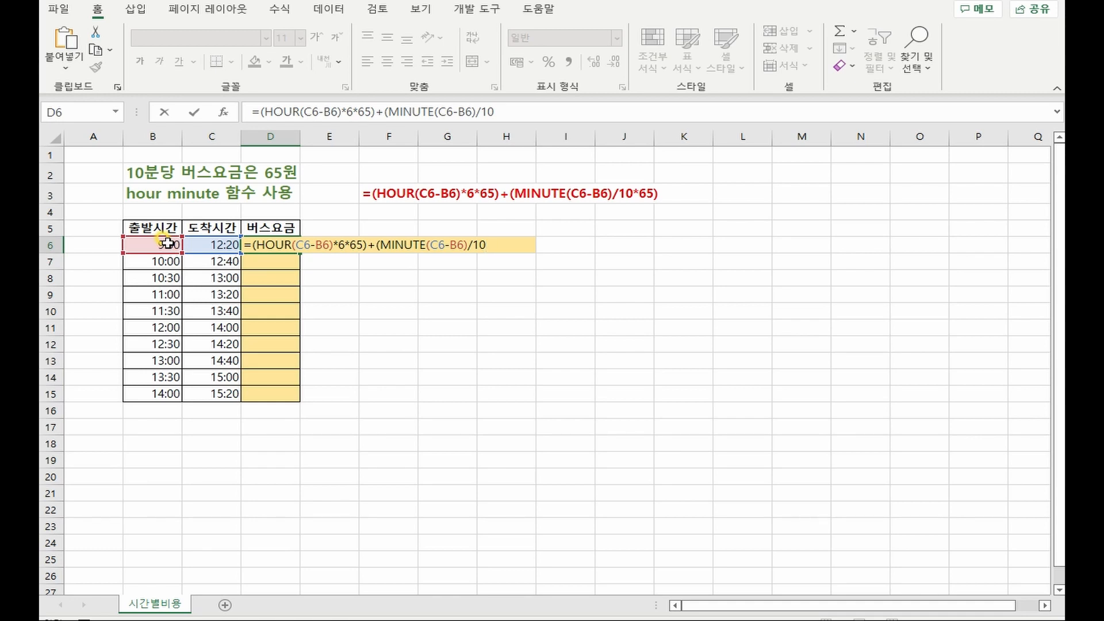
pyautogui.write('*65')
pyautogui.write(')')
pyautogui.press('Return')
# Change the number format of the bus fare in D6 to 일반 (General).
pyautogui.click(288, 245)
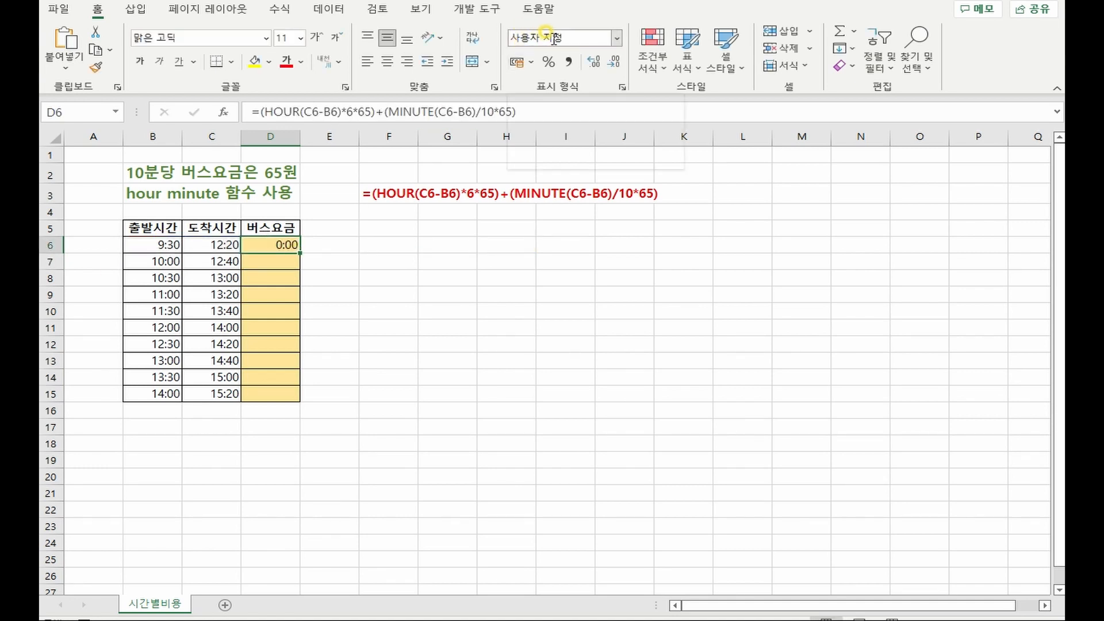
pyautogui.click(618, 40)
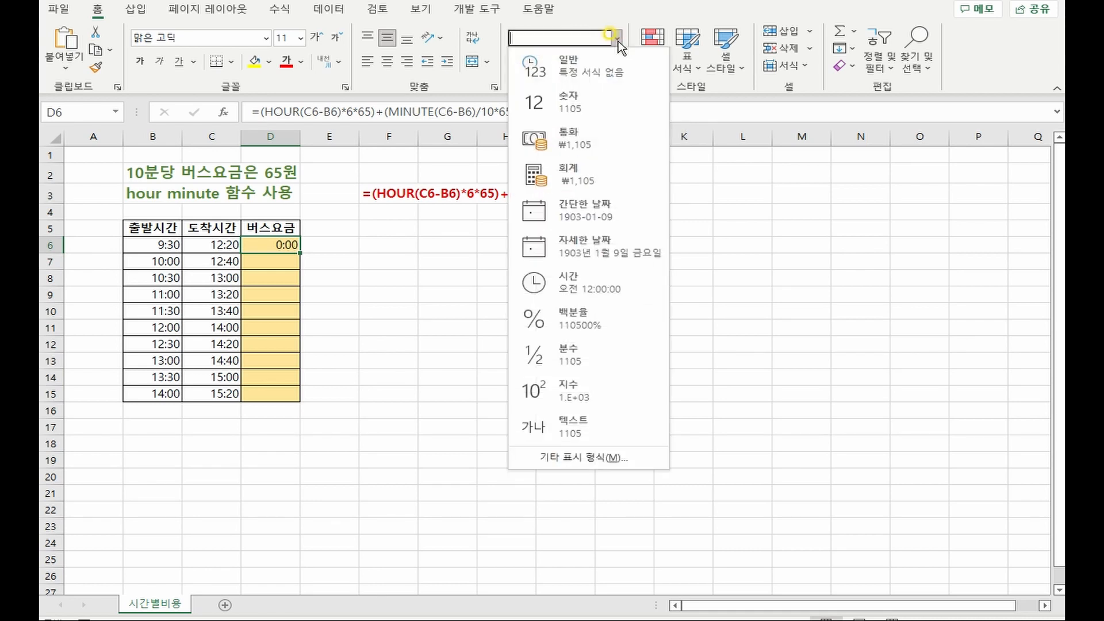
pyautogui.click(601, 68)
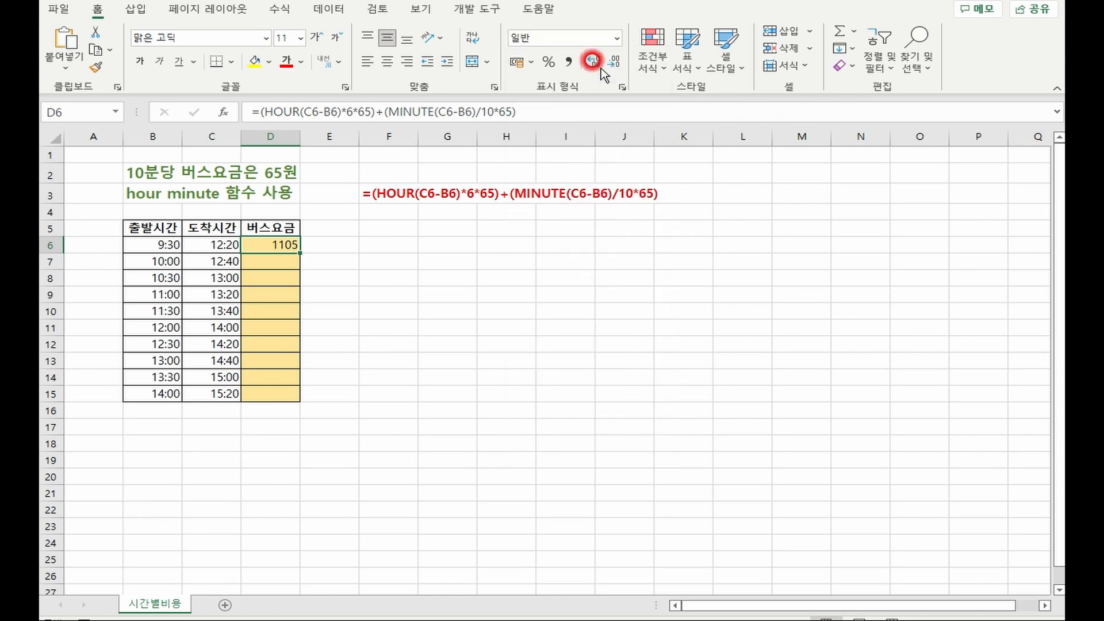
# Fill the fare formula from D6 down to D15 and apply the comma style to the fares.
pyautogui.doubleClick(299, 253)
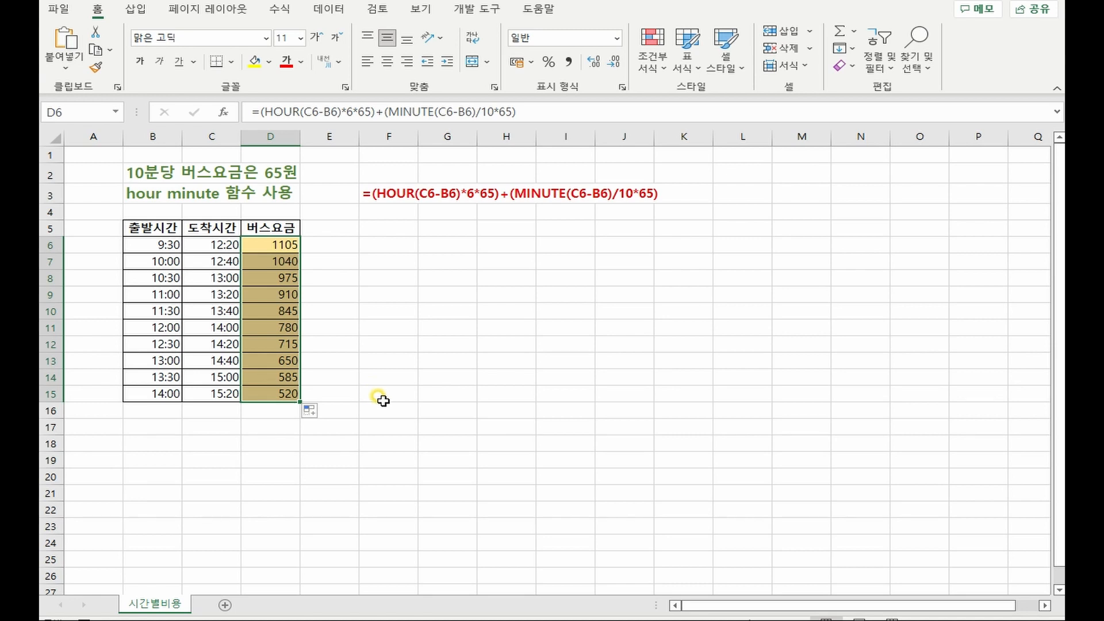
pyautogui.click(568, 62)
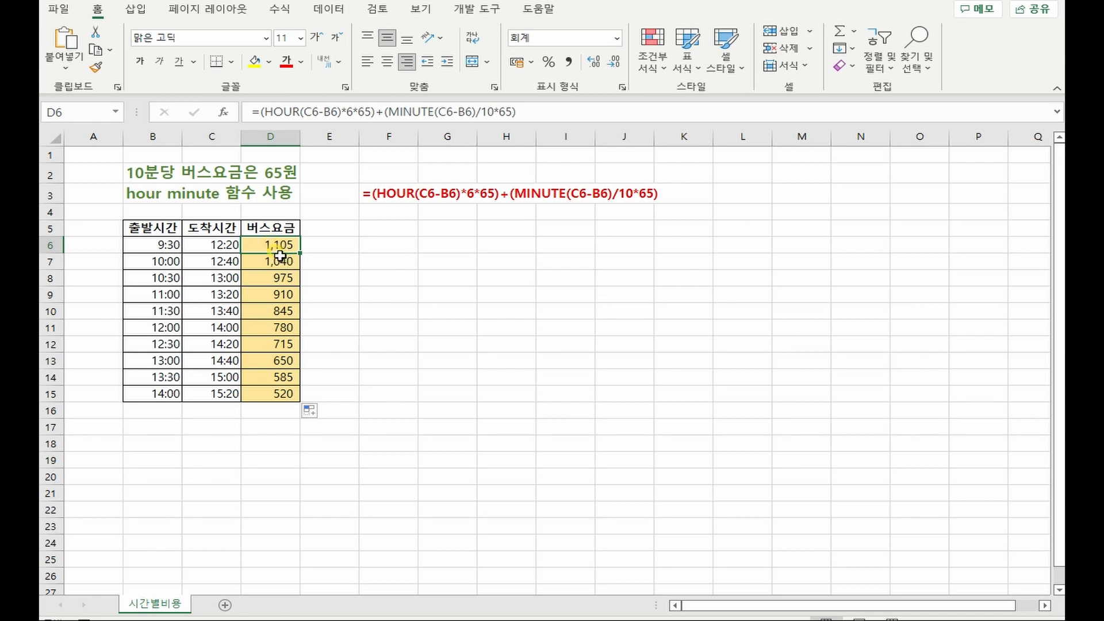
# Append &"원" to the fare formula in D6 and fill it down through D15.
pyautogui.click(551, 107)
pyautogui.write('&"ㅇ')
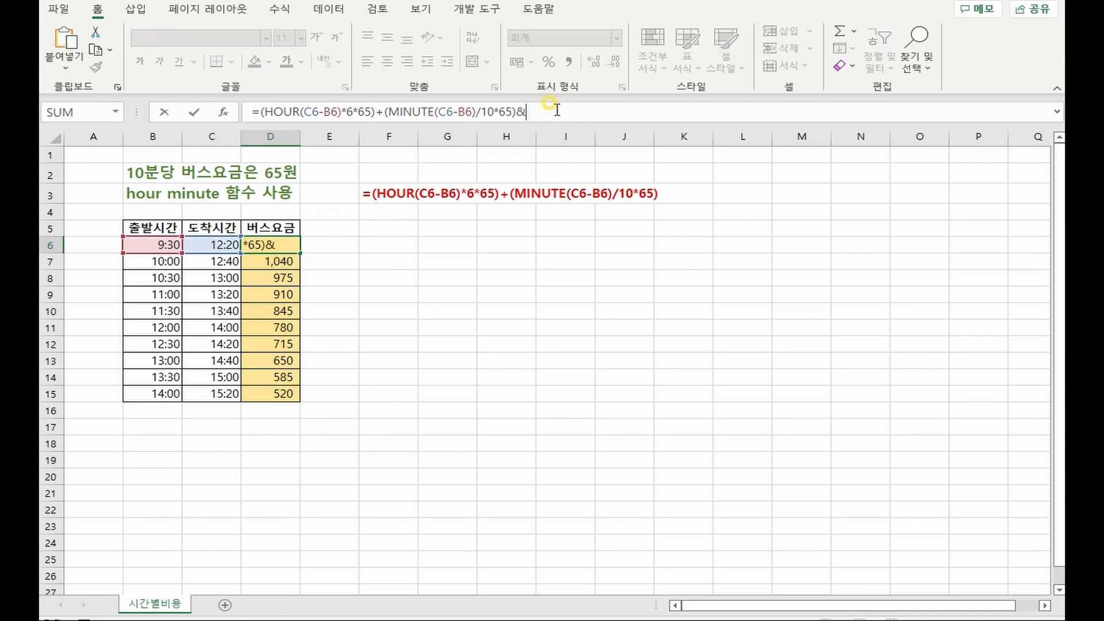
pyautogui.write('원"')
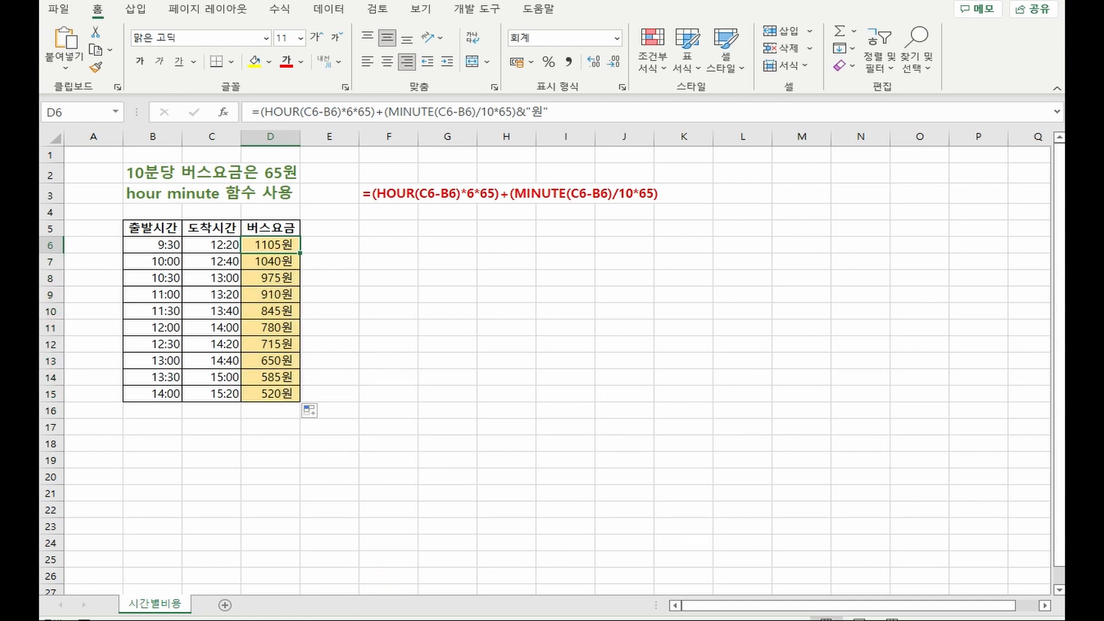
# Switch back to Notepad to review the fare calculation notes.
pyautogui.hotkey('alt', 'Tab')
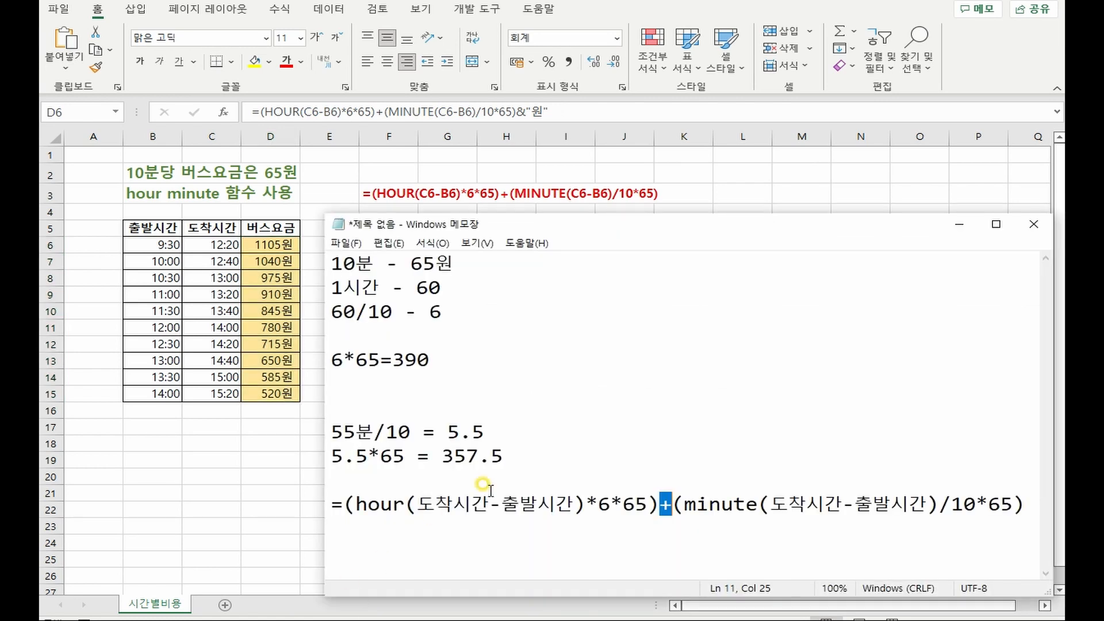
pyautogui.moveTo(488, 432); pyautogui.dragTo(446, 420)
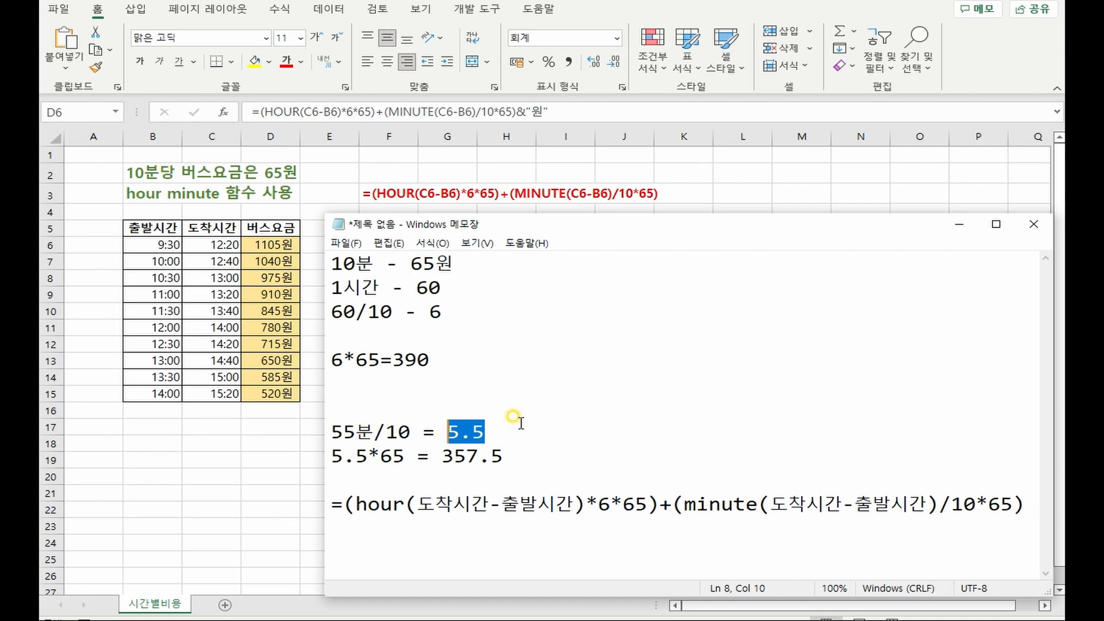
pyautogui.moveTo(460, 431); pyautogui.dragTo(510, 434)
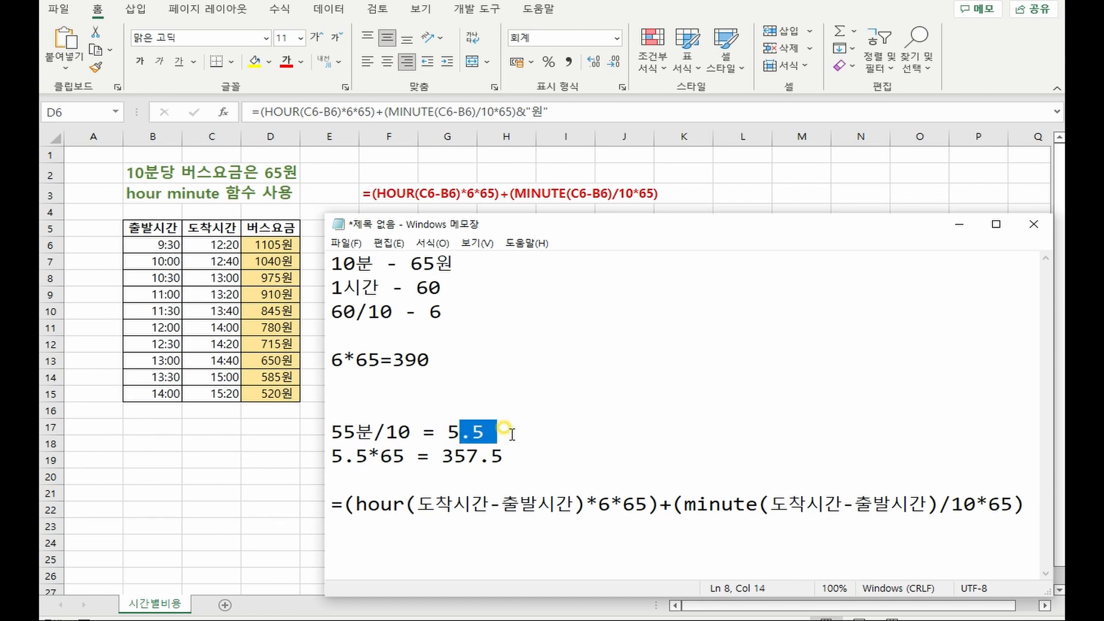
# Switch to Excel, enter "10분 이하의 시간은 없는 것으로 처리하시오." in F2, and format it in bold green.
pyautogui.click(361, 173)
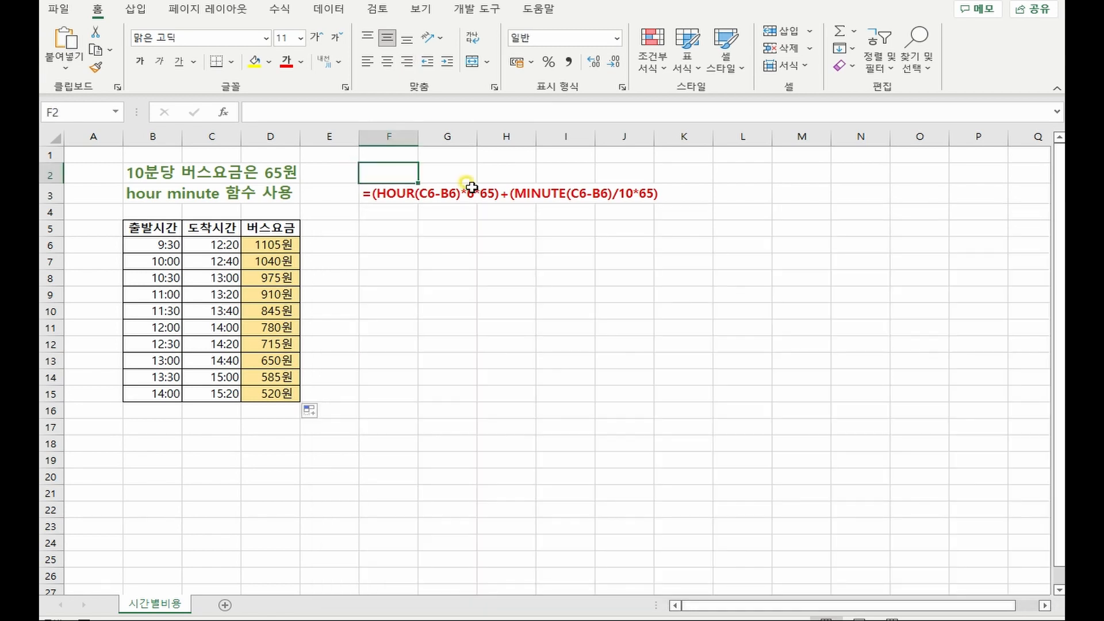
pyautogui.write('10분 이하의 시간은 없는 것으로 처리하시오.')
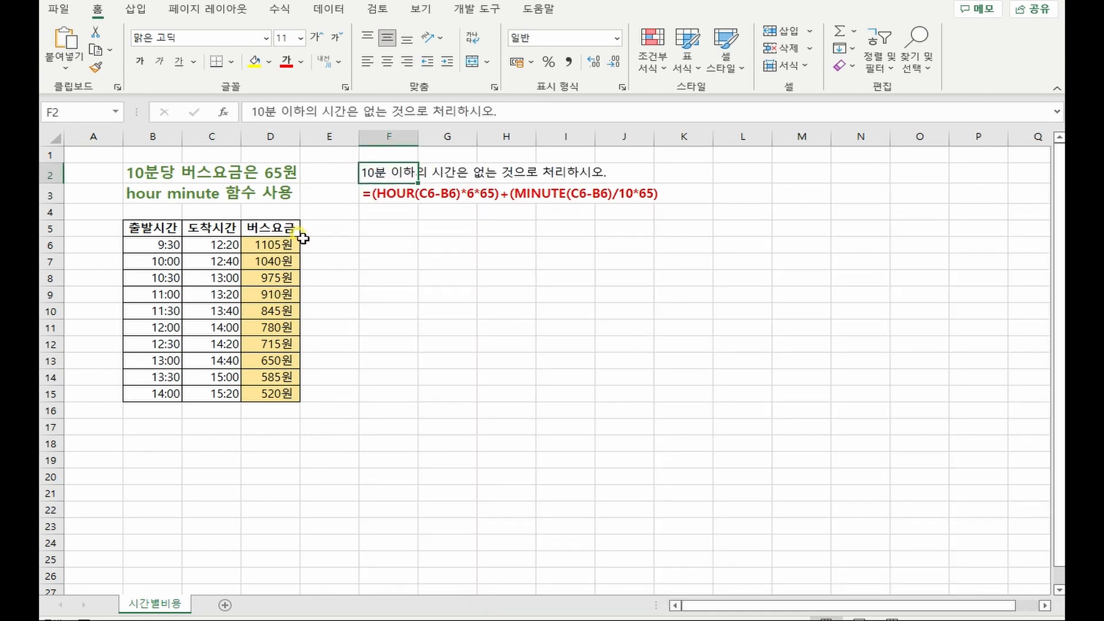
pyautogui.click(142, 62)
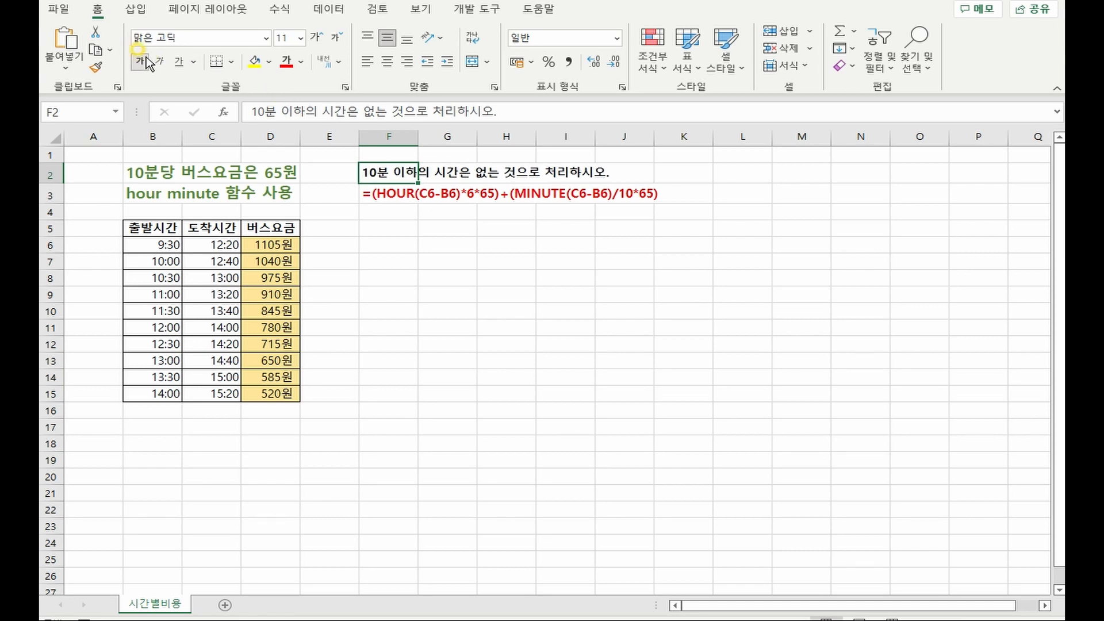
pyautogui.click(302, 62)
pyautogui.click(413, 165)
# Append "(int)" to the end of the note in F2.
pyautogui.click(531, 112)
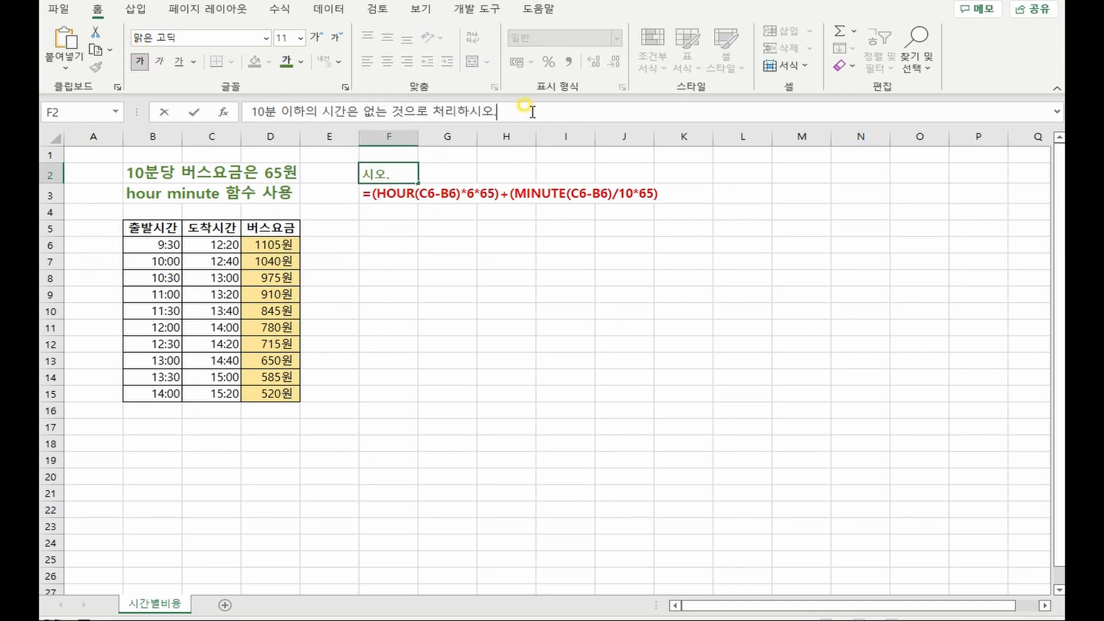
pyautogui.write('(int)')
pyautogui.hotkey('ctrl', 'Return')
# Switch to Notepad, widen its window, and wrap minute(도착시간-출발시간)/10 in int( ) within the formula line.
pyautogui.hotkey('alt', 'Tab')
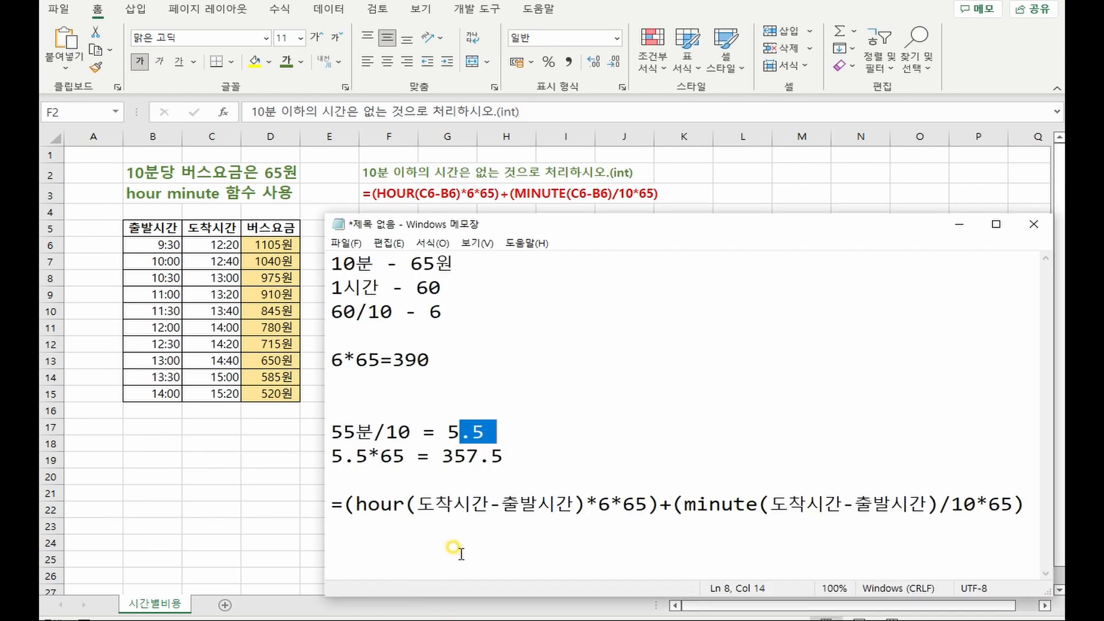
pyautogui.moveTo(332, 431); pyautogui.dragTo(410, 431)
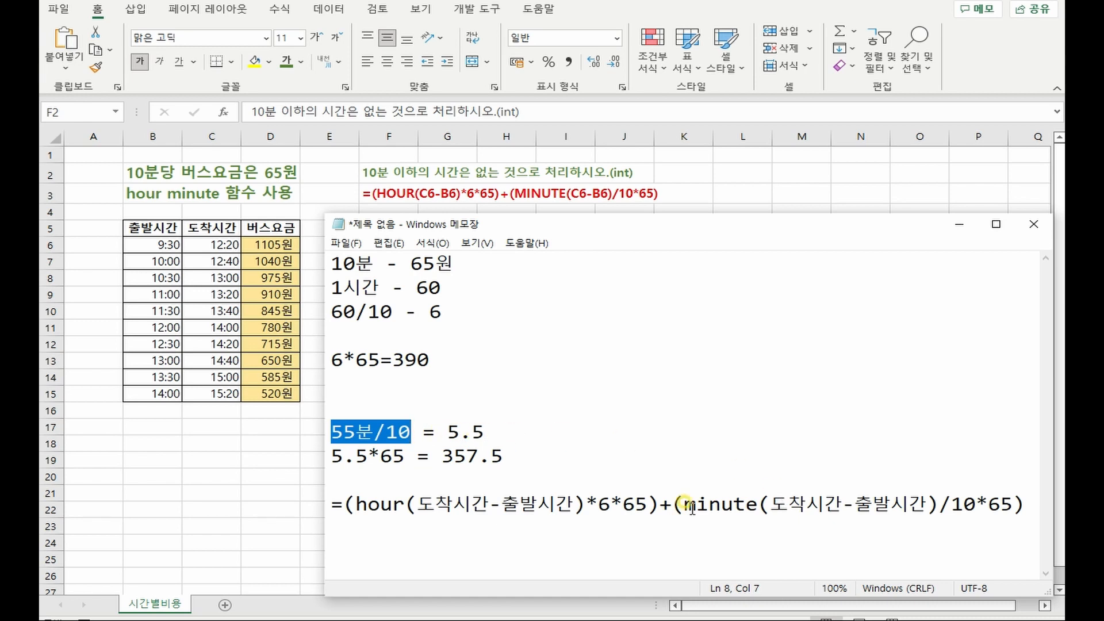
pyautogui.moveTo(683, 504); pyautogui.dragTo(975, 499)
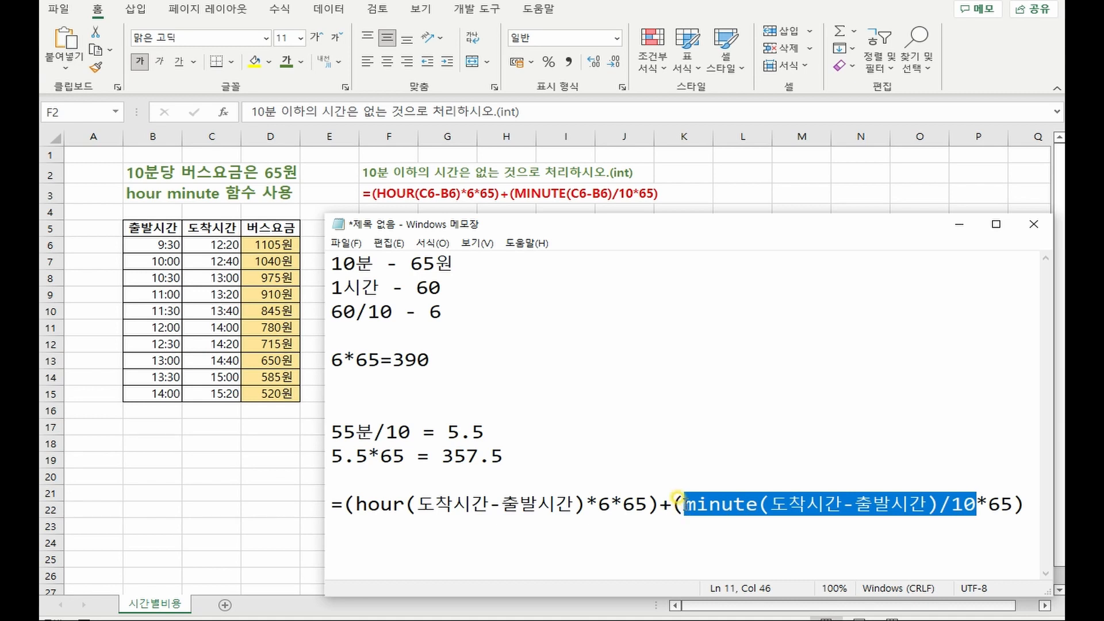
pyautogui.moveTo(323, 486); pyautogui.dragTo(258, 481)
pyautogui.moveTo(913, 504); pyautogui.dragTo(622, 504)
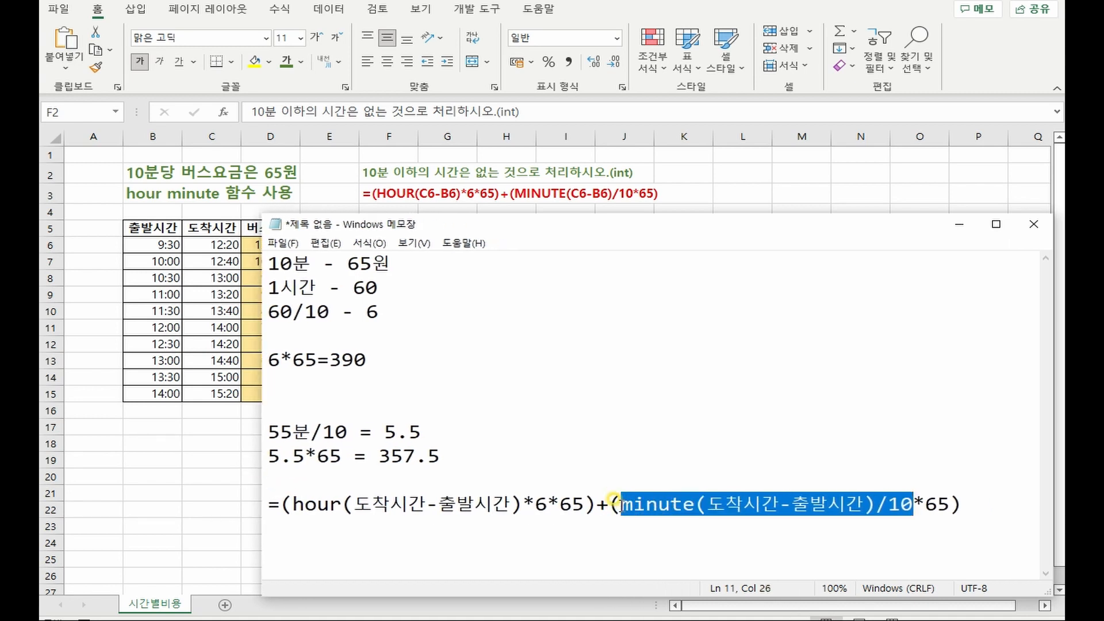
pyautogui.click(621, 505)
pyautogui.write('int(')
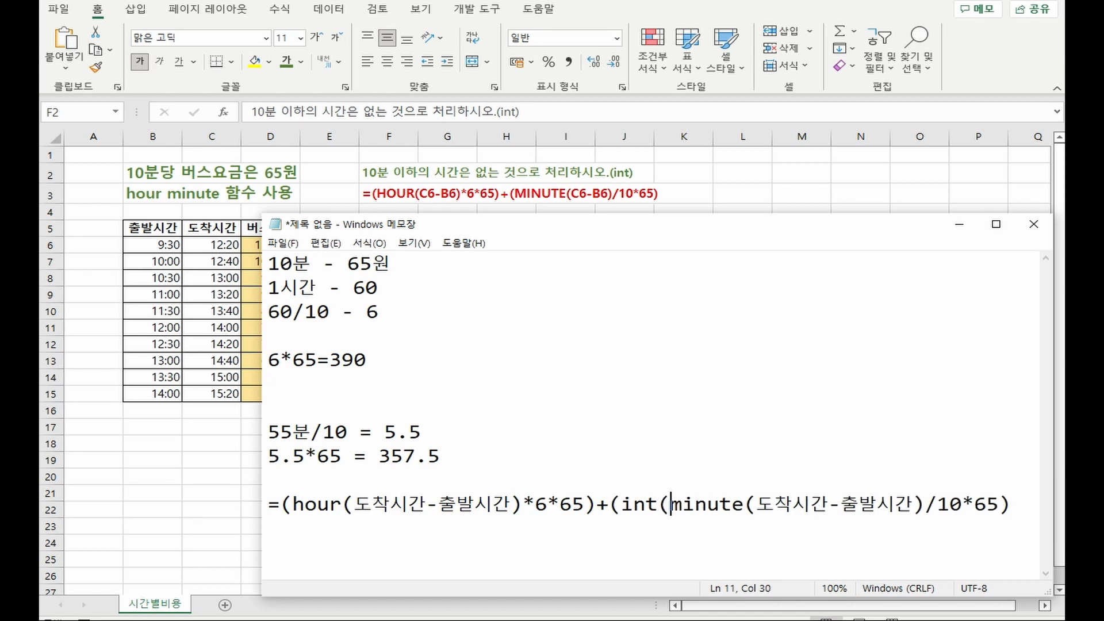
pyautogui.click(964, 505)
pyautogui.write(')')
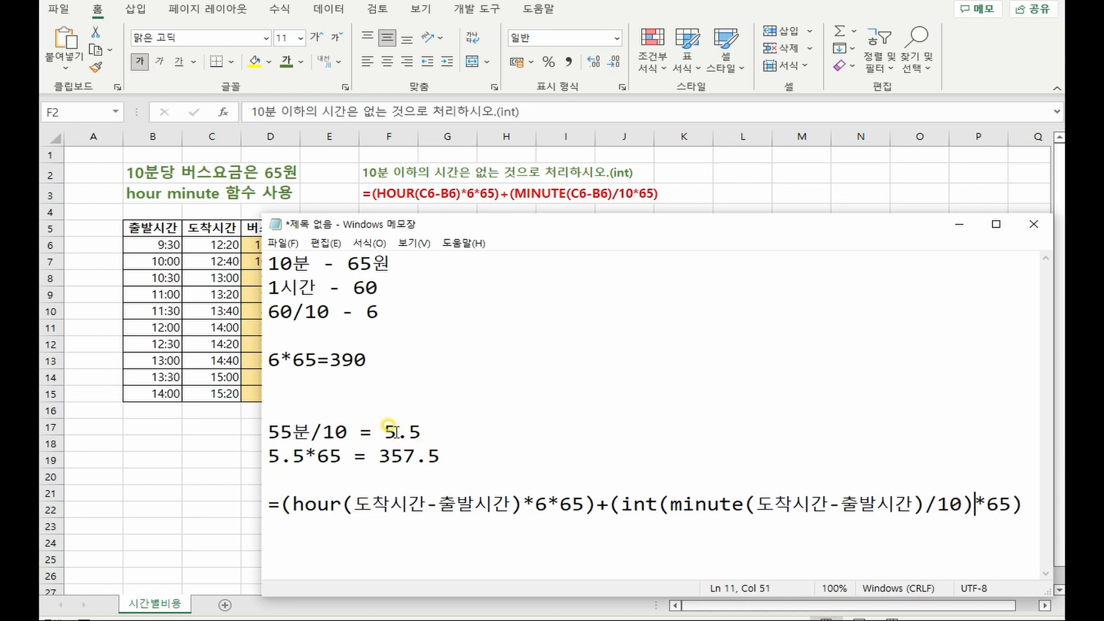
pyautogui.moveTo(398, 431); pyautogui.dragTo(384, 432)
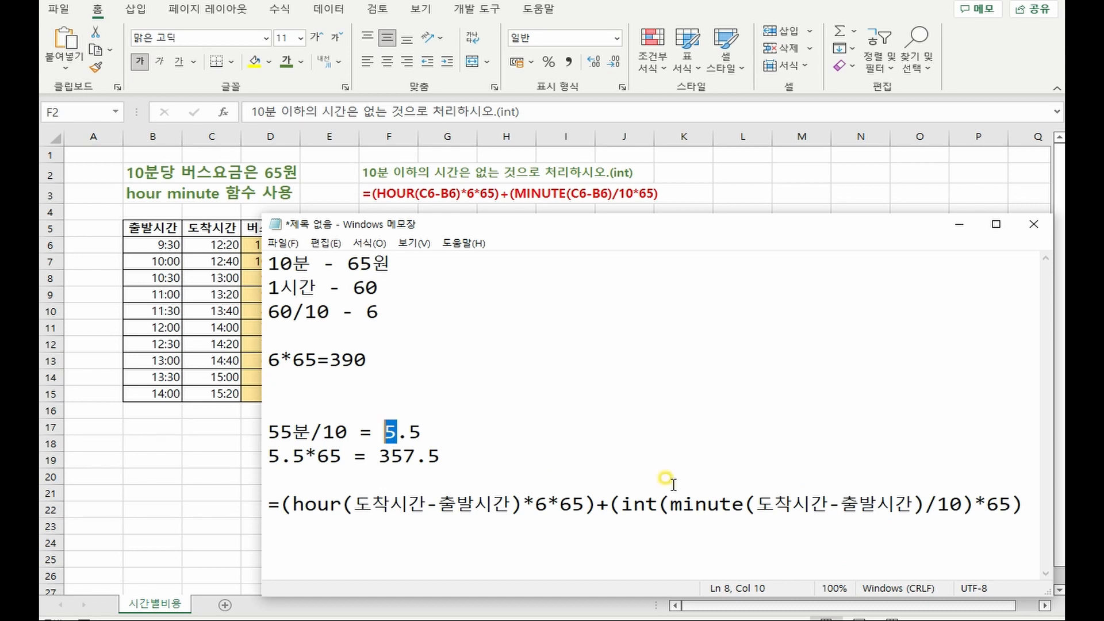
pyautogui.moveTo(621, 504); pyautogui.dragTo(974, 504)
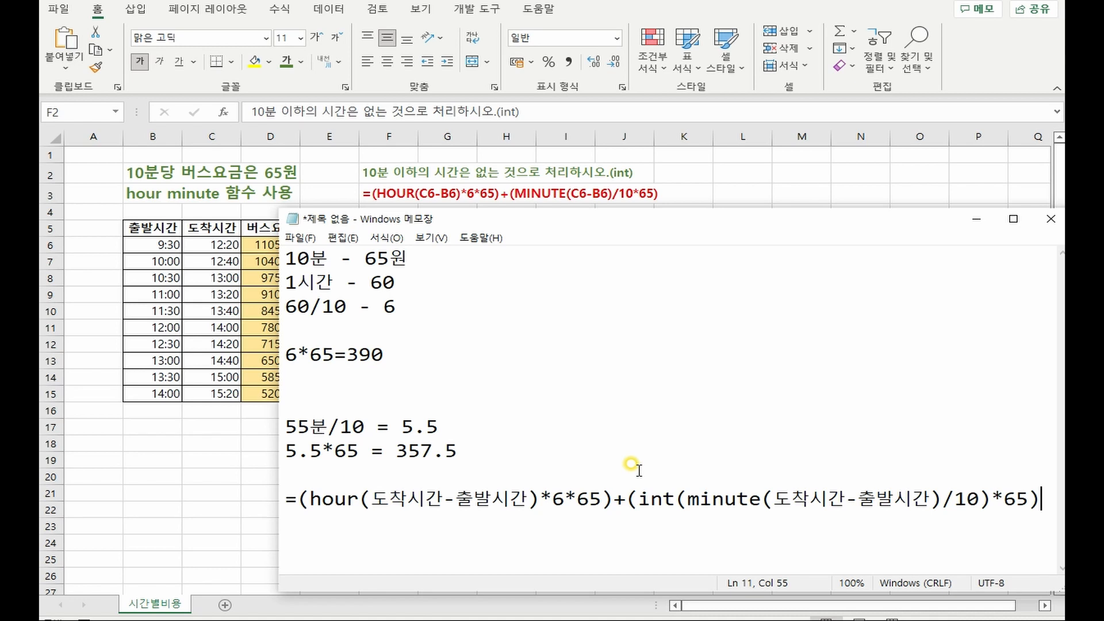
# Switch to Excel to examine the 출발시간, 도착시간 and 버스요금 columns, and return to the Notepad notes.
pyautogui.hotkey('alt', 'Tab')
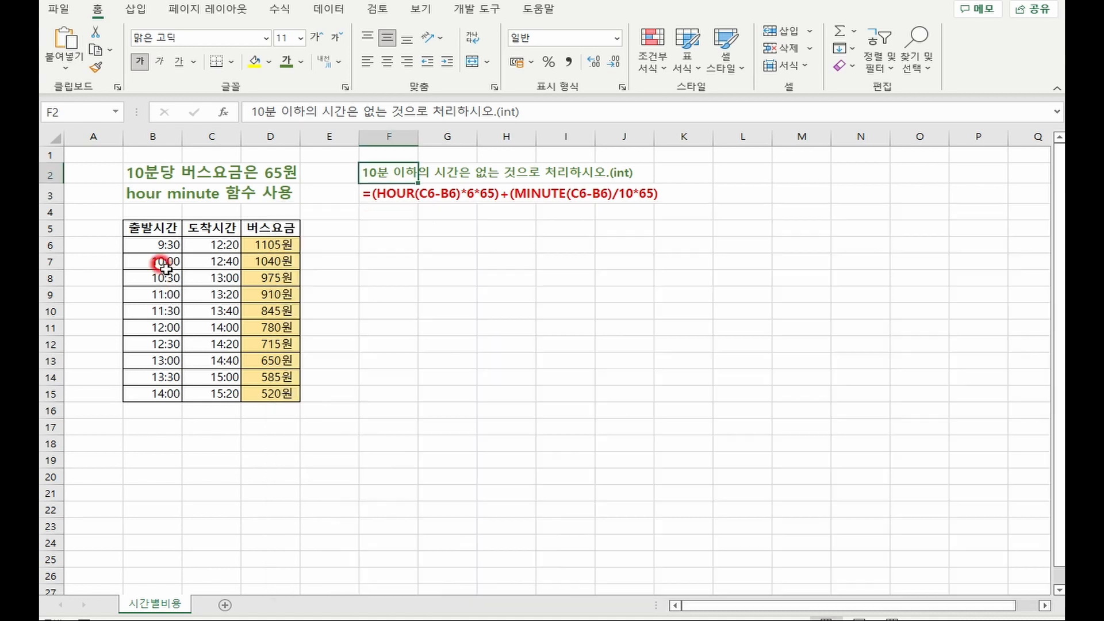
pyautogui.click(151, 231)
pyautogui.moveTo(215, 229); pyautogui.dragTo(223, 391)
pyautogui.click(224, 393)
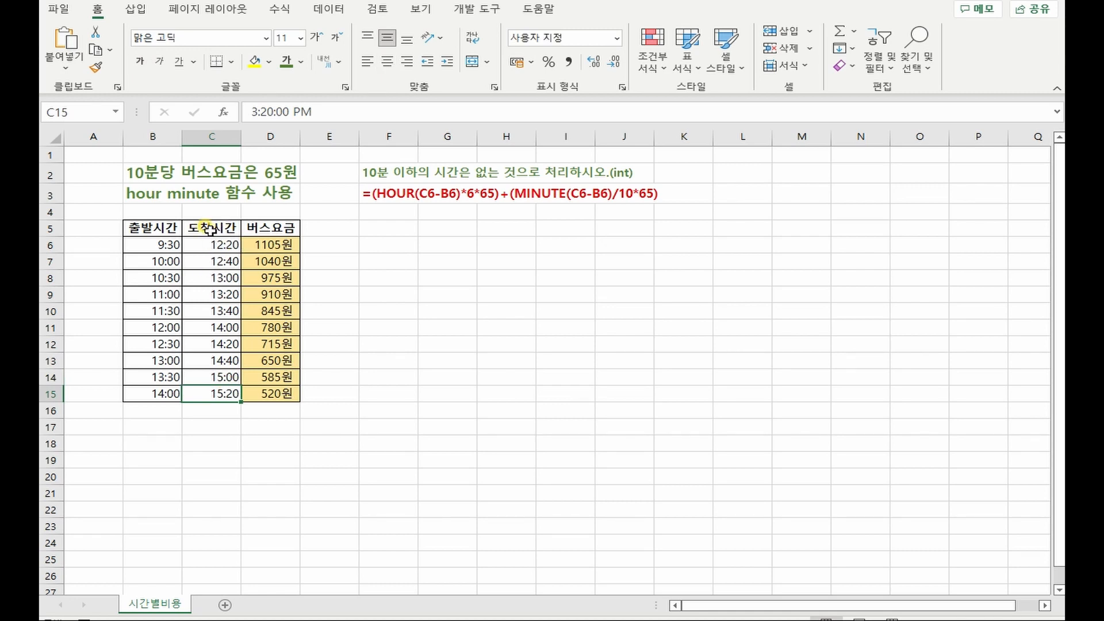
pyautogui.click(274, 224)
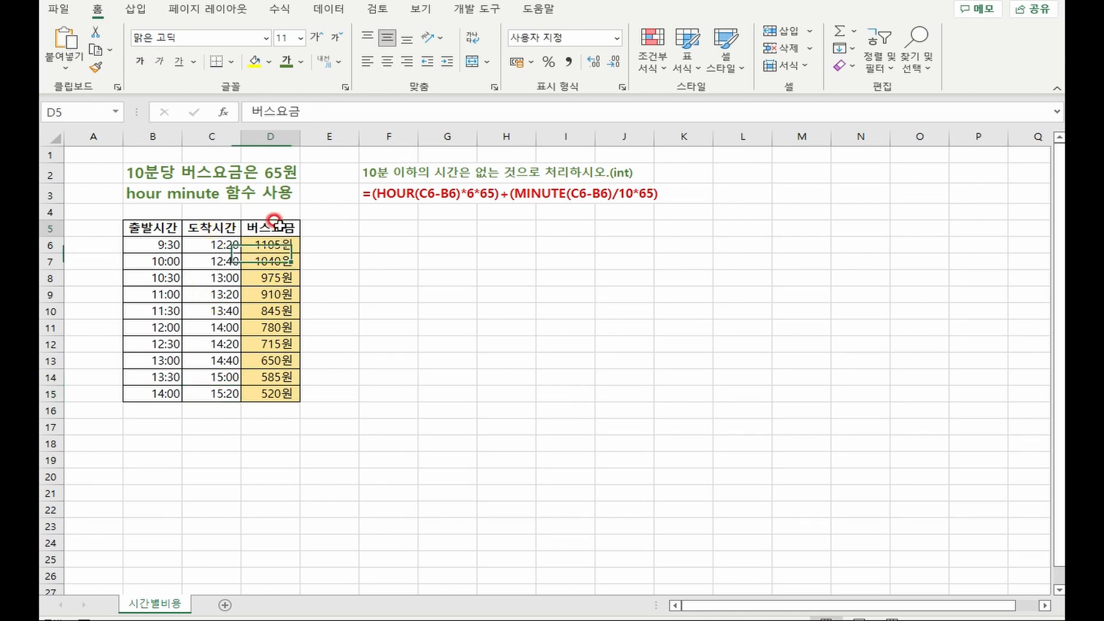
pyautogui.moveTo(274, 221); pyautogui.dragTo(276, 396)
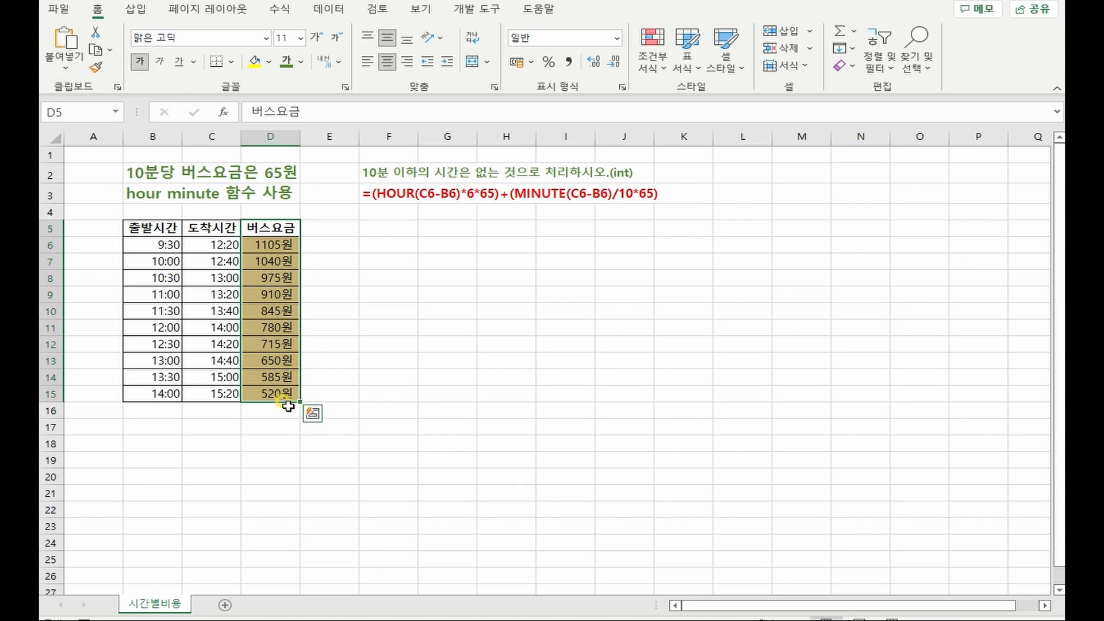
pyautogui.click(264, 476)
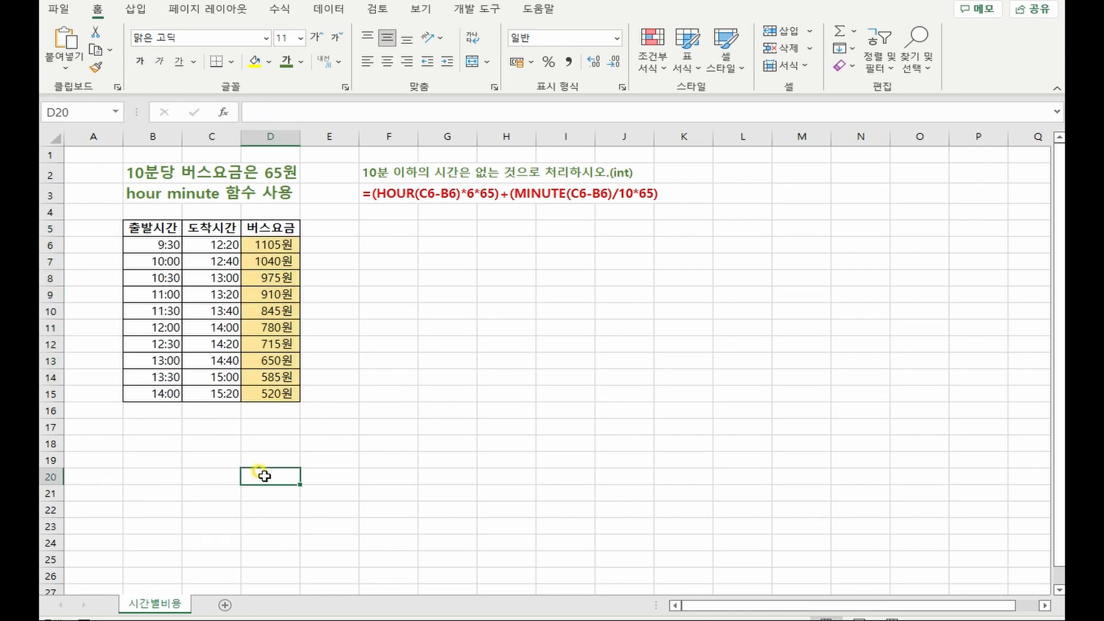
pyautogui.hotkey('alt', 'Tab')
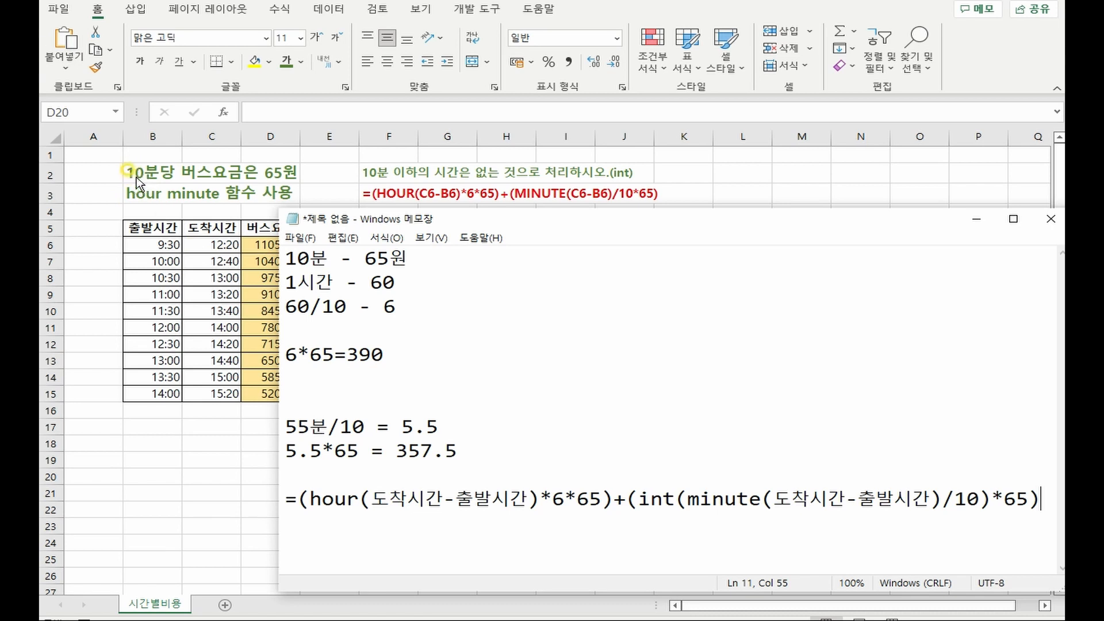